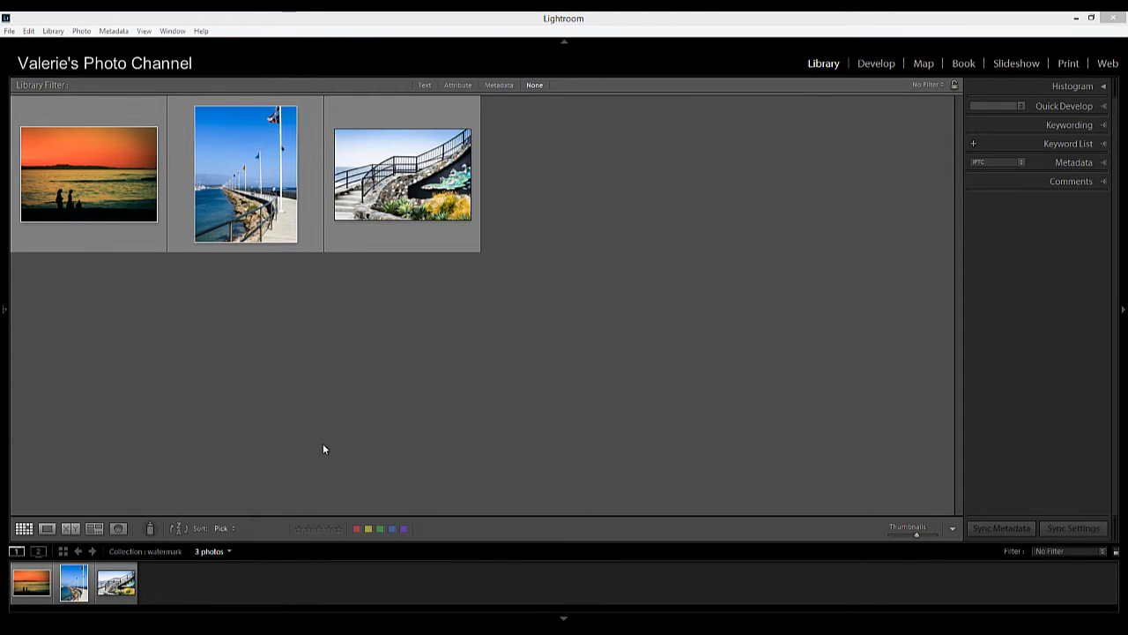
- Select all three photos, open Export, and enter 'watermark' as the custom file-name text
{"action": "left_click", "coordinate": [111, 208]}
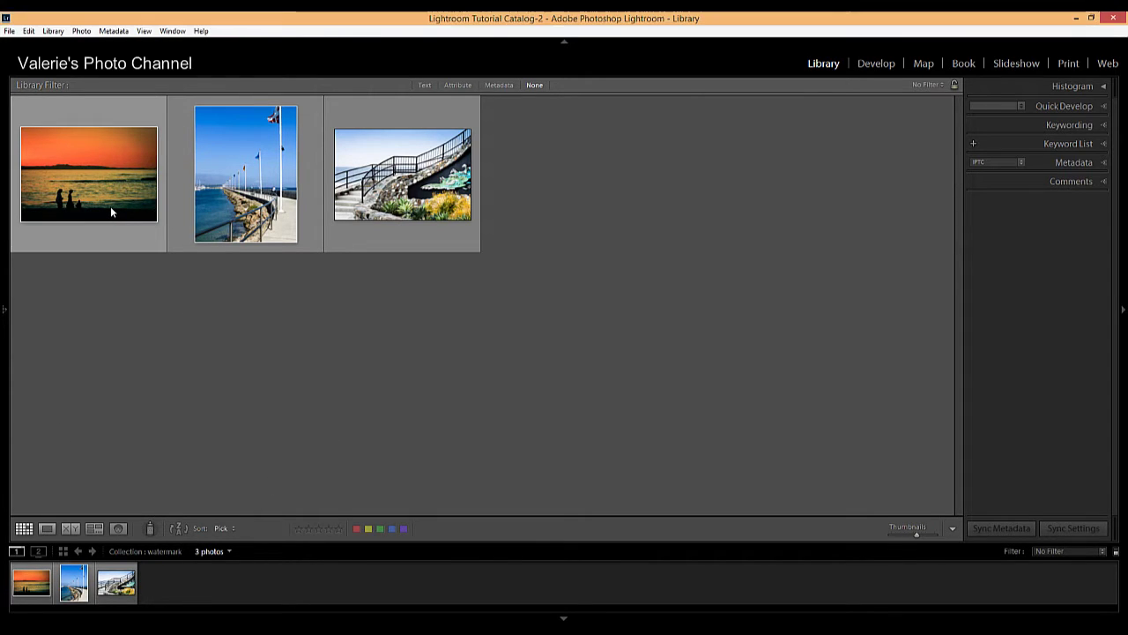
{"action": "key", "text": "ctrl+a"}
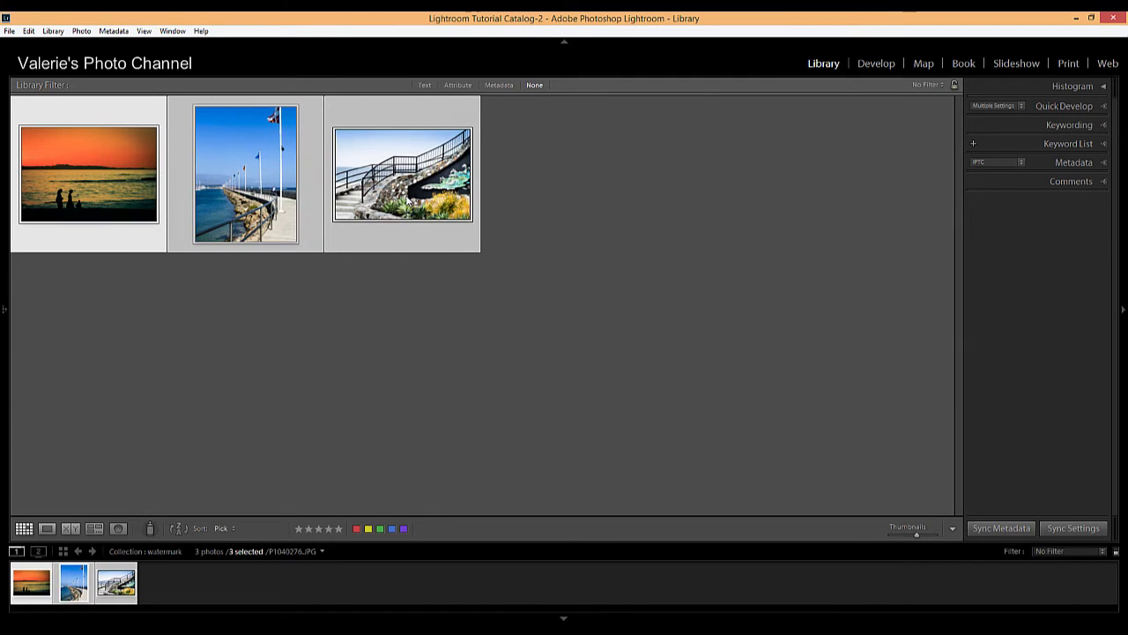
{"action": "right_click", "coordinate": [408, 217]}
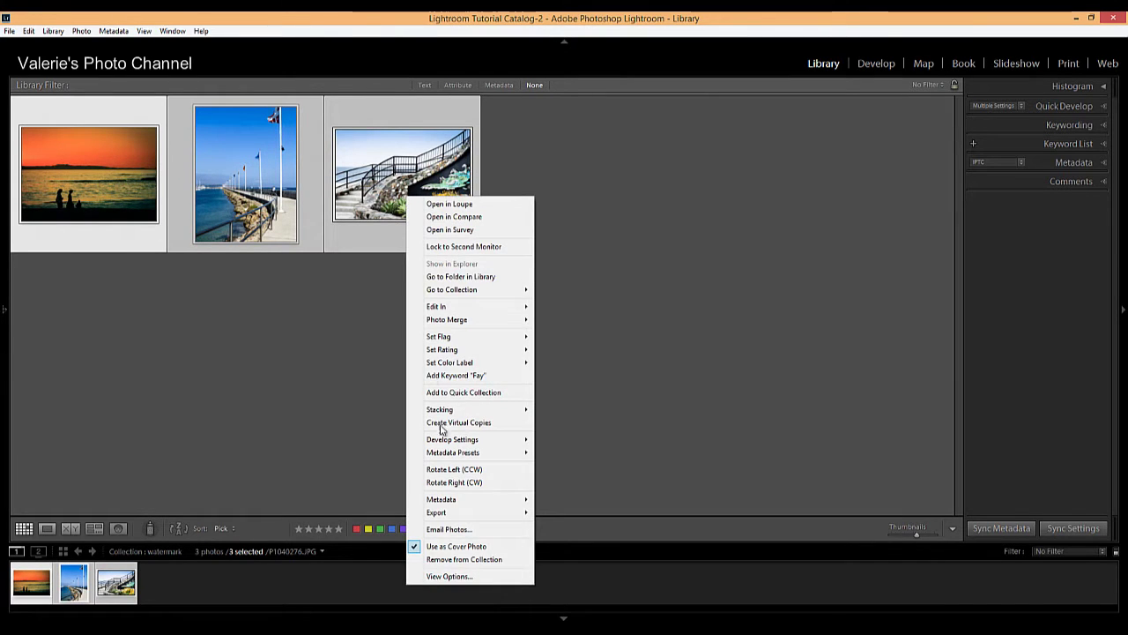
{"action": "mouse_move", "coordinate": [461, 511]}
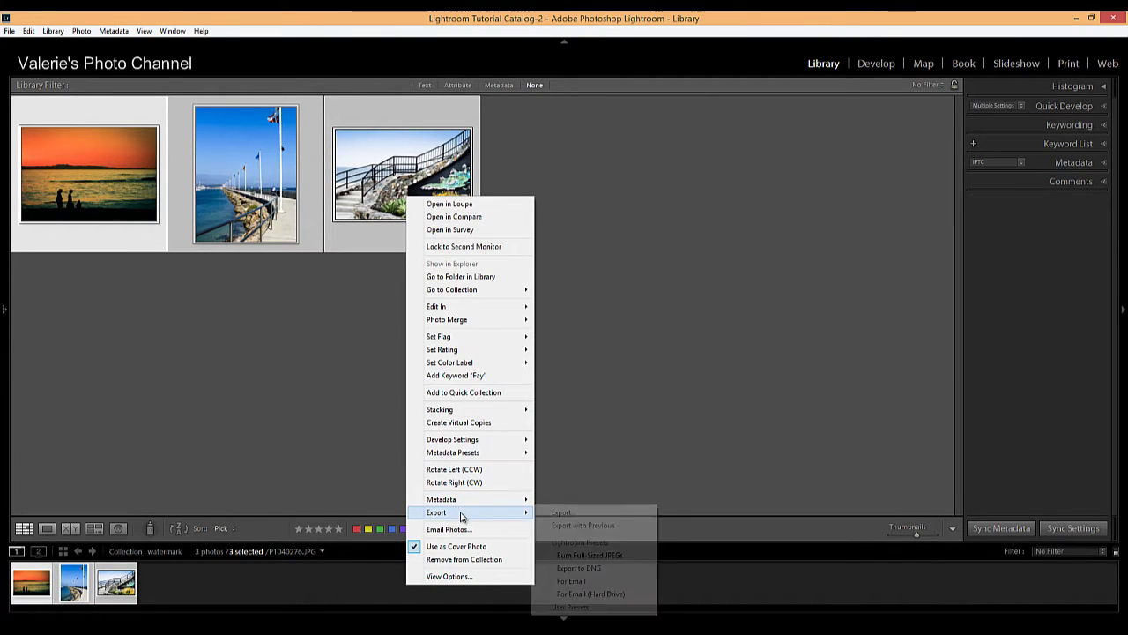
{"action": "left_click", "coordinate": [577, 513]}
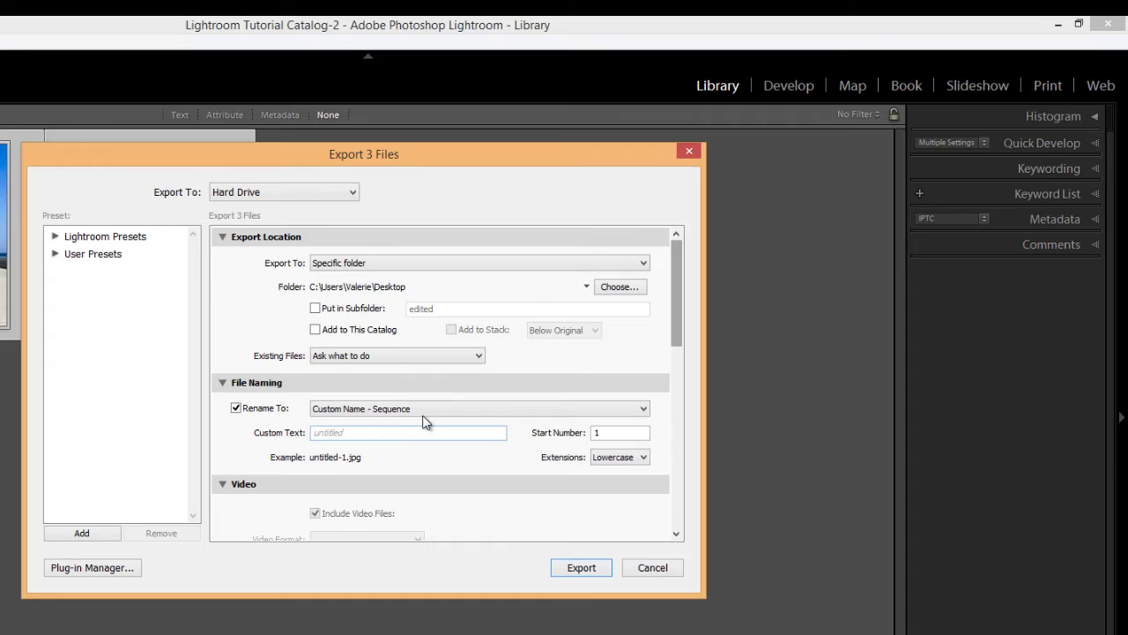
{"action": "left_click", "coordinate": [327, 433]}
{"action": "type", "text": "waterm"}
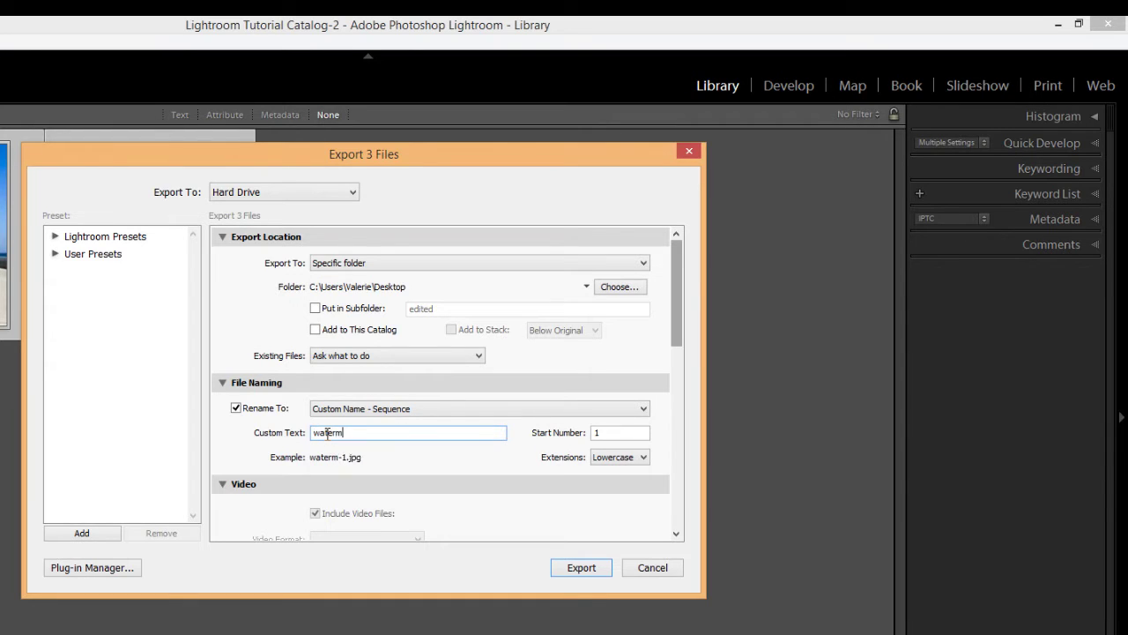
{"action": "type", "text": "ark"}
- Scroll down to the Watermarking section and enable the Watermark option for the export
{"action": "scroll", "coordinate": [465, 490], "scroll_direction": "down", "scroll_amount": 10}
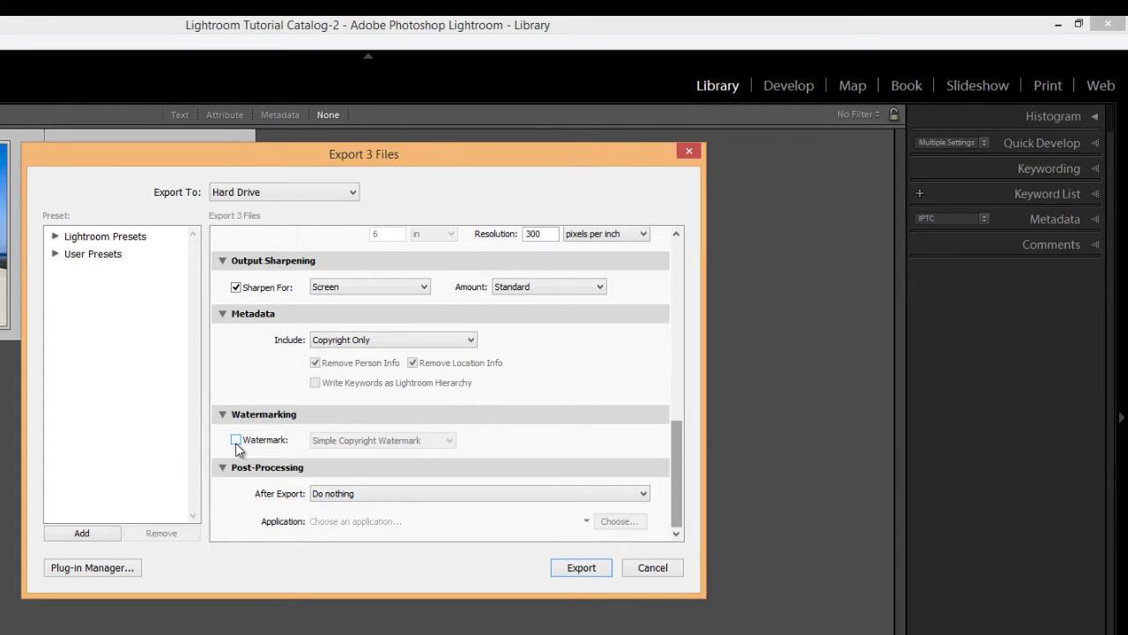
{"action": "left_click", "coordinate": [236, 440]}
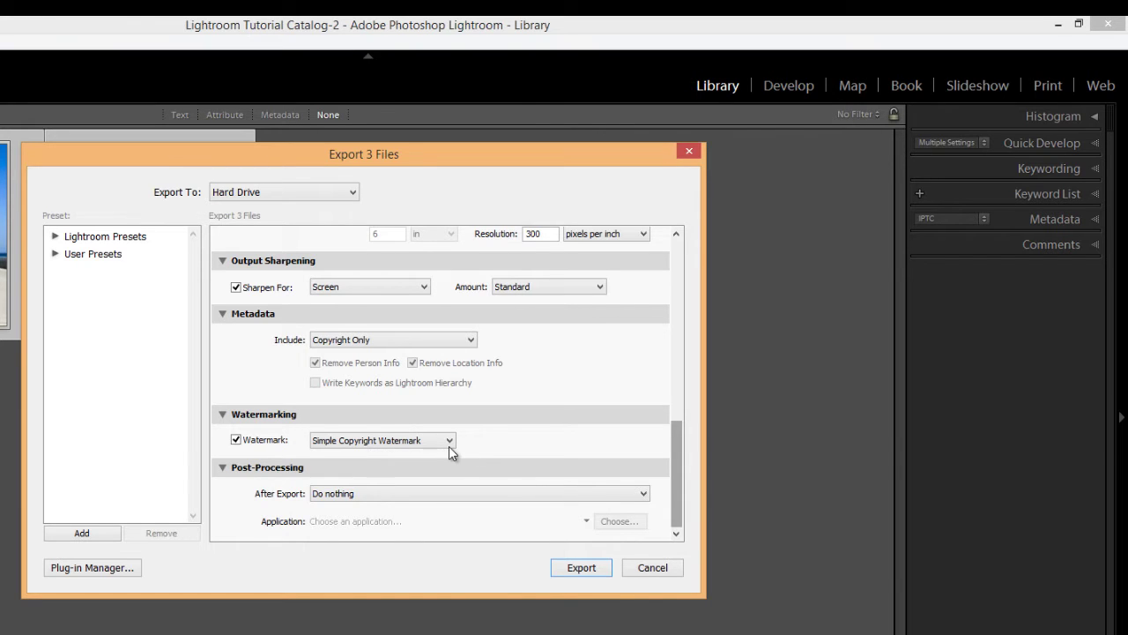
- Open the Watermark Editor from the watermark dropdown and select the default 'Copyright' text
{"action": "left_click", "coordinate": [448, 446]}
{"action": "left_click", "coordinate": [336, 481]}
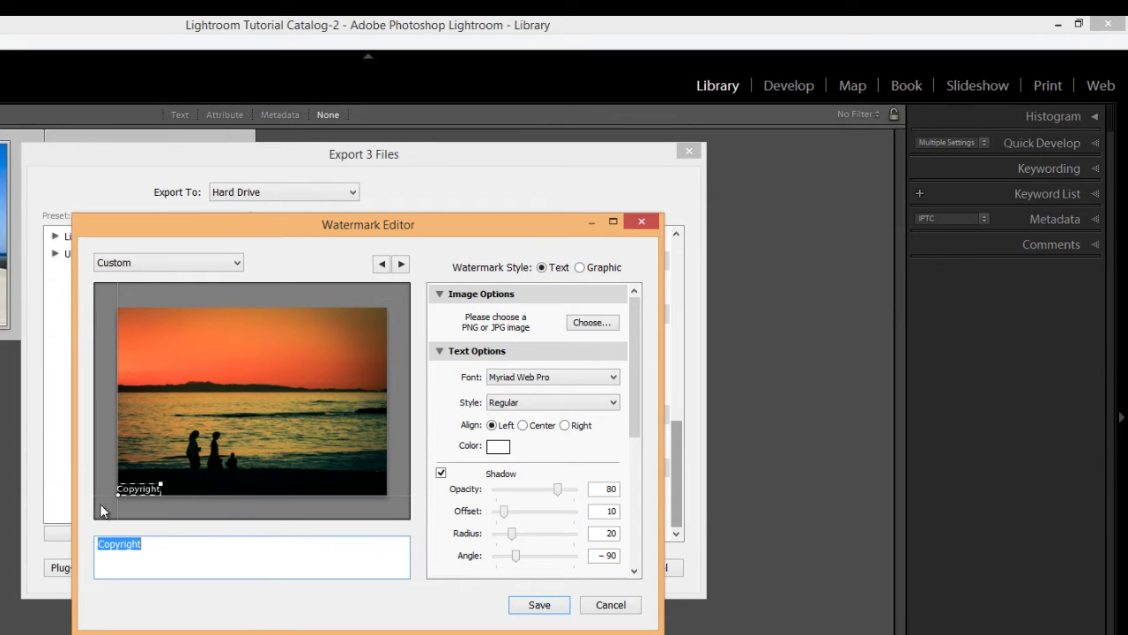
{"action": "double_click", "coordinate": [105, 552]}
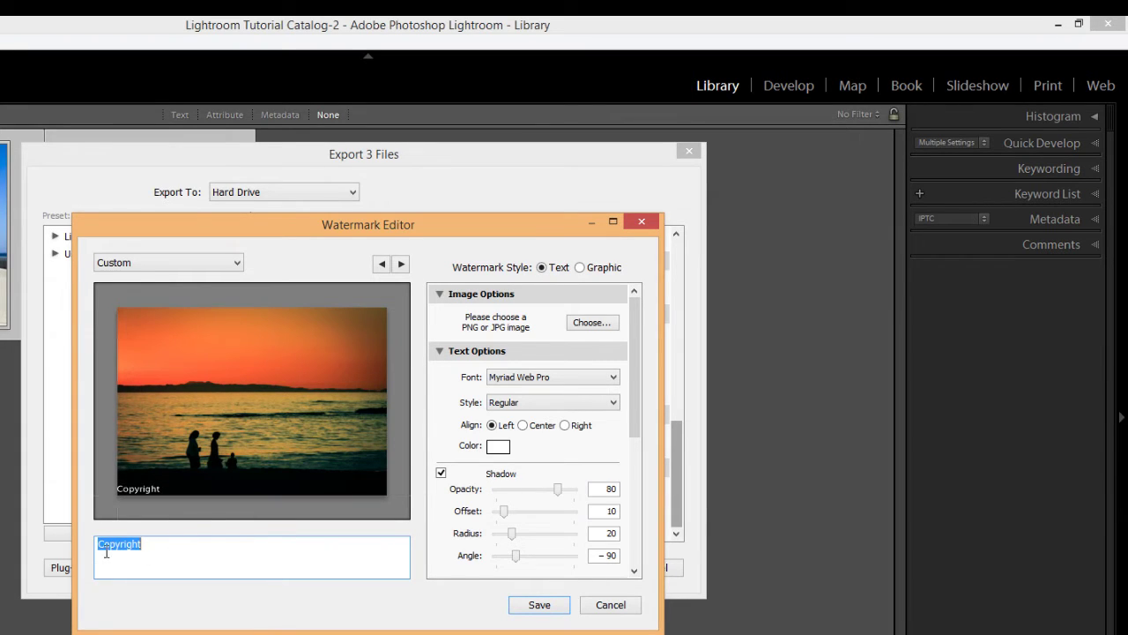
{"action": "double_click", "coordinate": [153, 545]}
{"action": "mouse_move", "coordinate": [155, 506]}
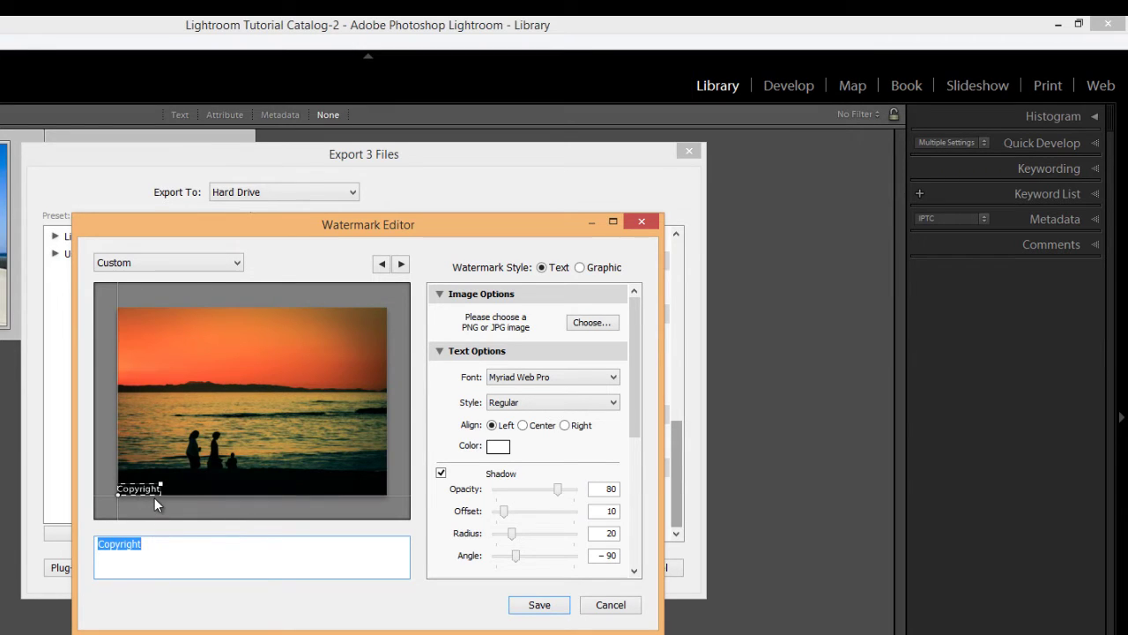
{"action": "left_click", "coordinate": [154, 544]}
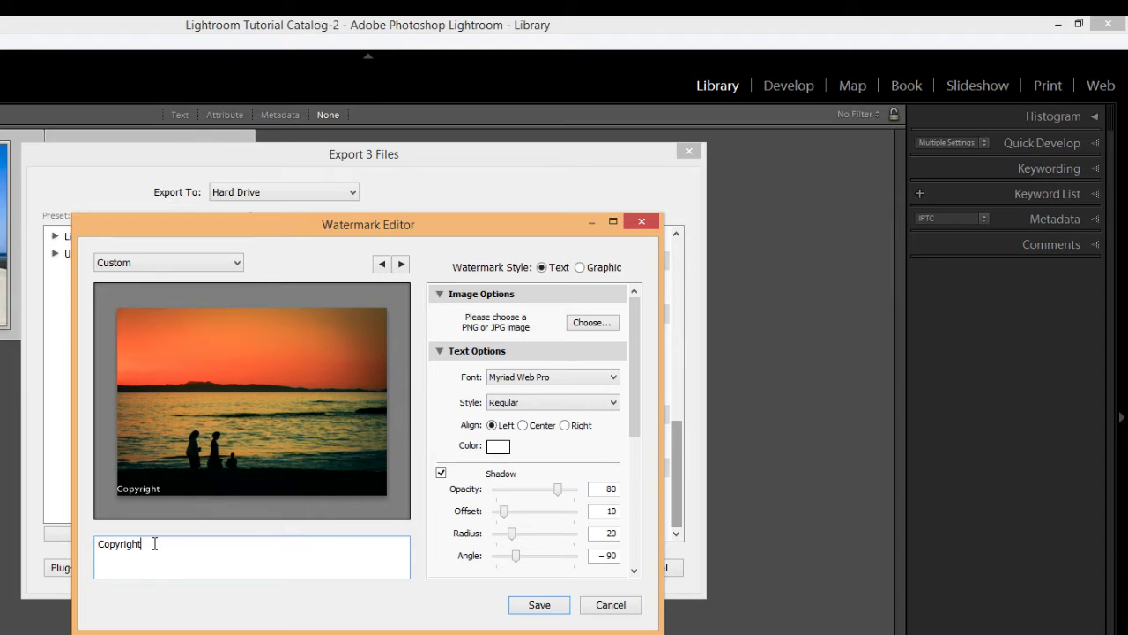
- Delete the default 'Copyright' watermark text and clear a trial '()' entry
{"action": "double_click", "coordinate": [129, 540]}
{"action": "key", "text": "BackSpace"}
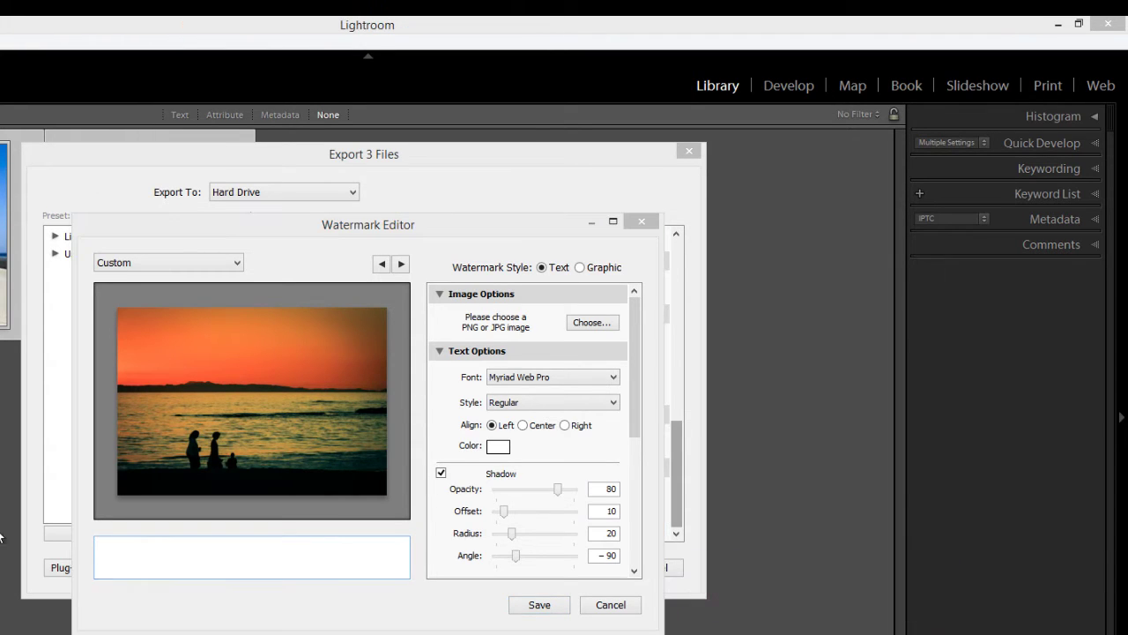
{"action": "left_click", "coordinate": [119, 553]}
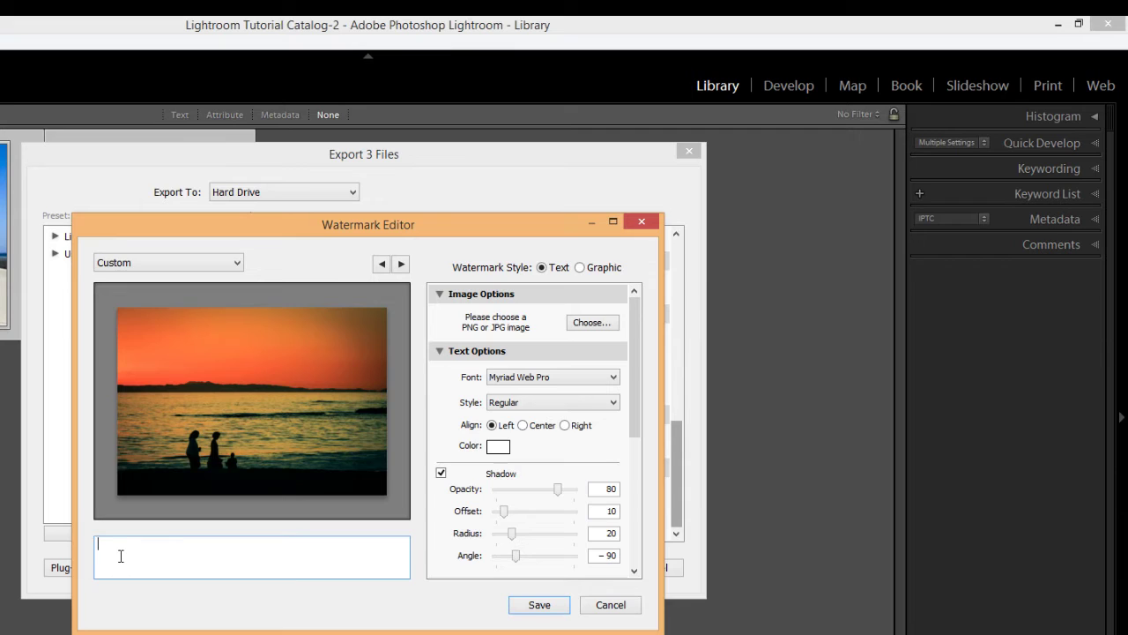
{"action": "type", "text": "("}
{"action": "type", "text": ")"}
{"action": "key", "text": "BackSpace"}
{"action": "key", "text": "BackSpace"}
{"action": "key", "text": "BackSpace"}
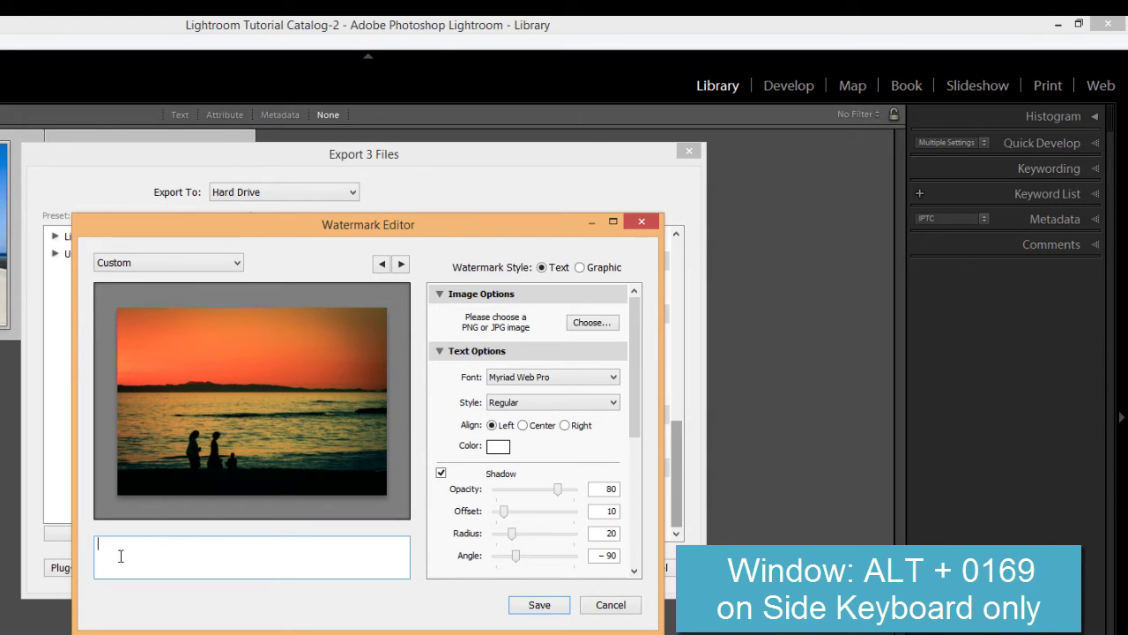
- Type the © 2016 copyright line with the photographer's name, correcting the surname typo
{"action": "type", "text": "©"}
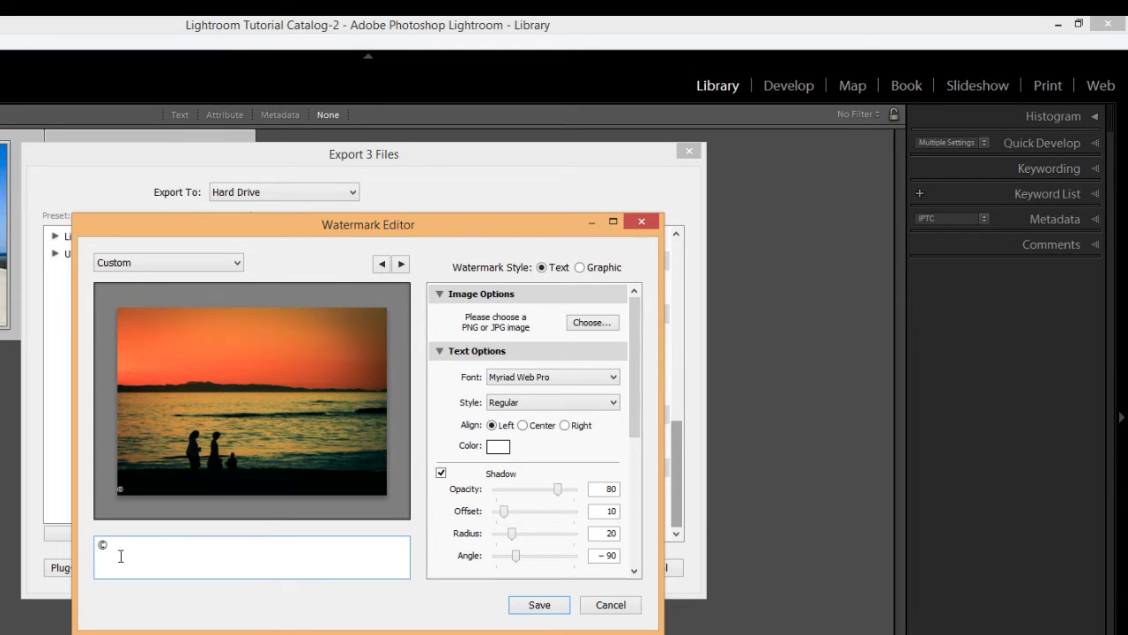
{"action": "type", "text": " 2016 Valerie Gpettsch"}
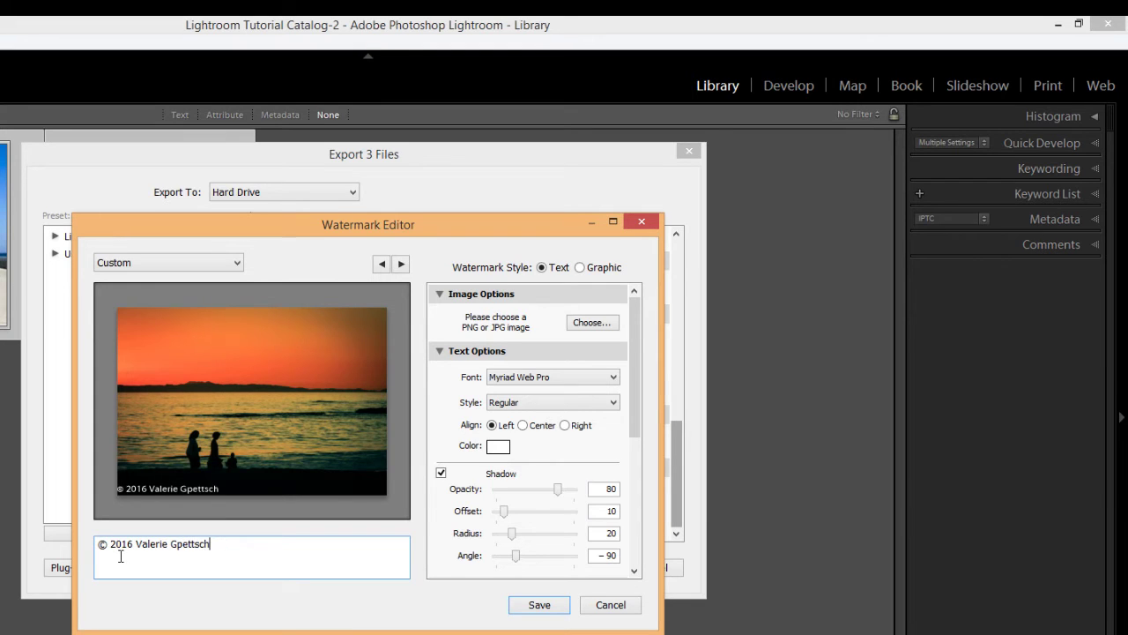
{"action": "key", "text": "BackSpace"}
{"action": "key", "text": "BackSpace"}
{"action": "key", "text": "BackSpace"}
{"action": "key", "text": "BackSpace"}
{"action": "key", "text": "BackSpace"}
{"action": "key", "text": "BackSpace"}
{"action": "key", "text": "BackSpace"}
{"action": "type", "text": "oettsch"}
{"action": "mouse_move", "coordinate": [154, 489]}
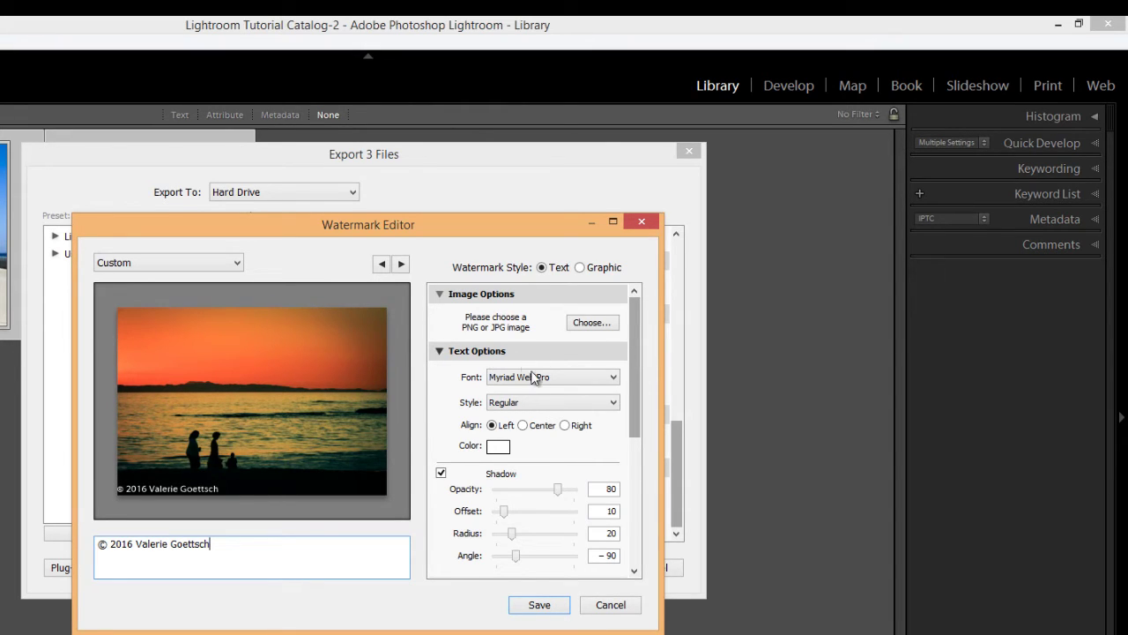
- Set the watermark to Proportional size 16 after trying the Fit and Fill options
{"action": "left_click_drag", "start_coordinate": [636, 329], "coordinate": [642, 435]}
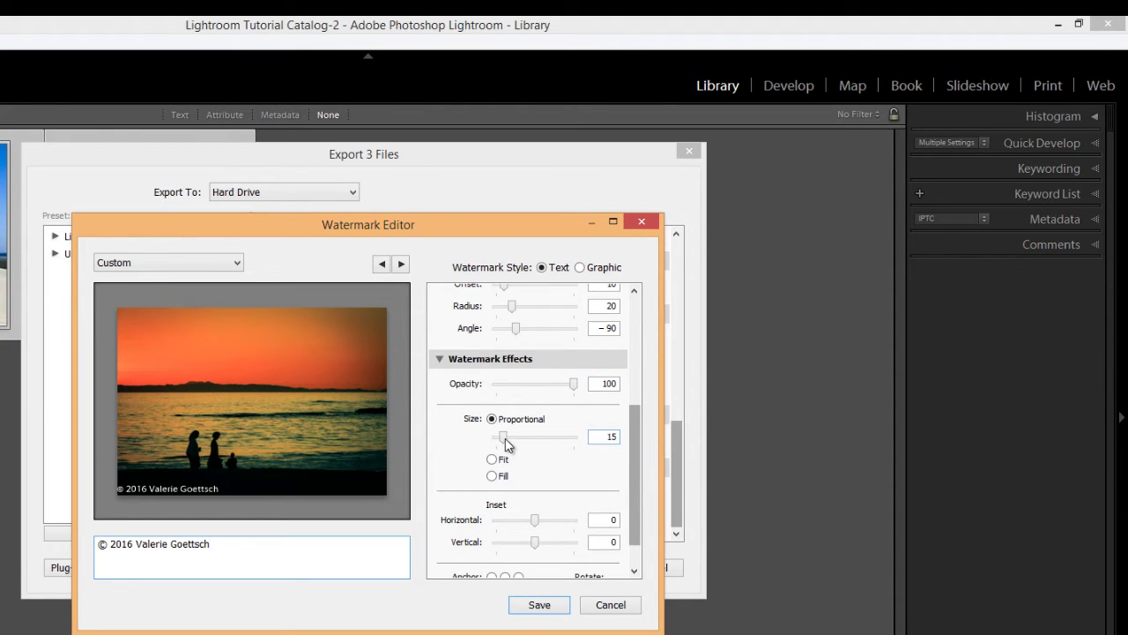
{"action": "left_click_drag", "start_coordinate": [505, 438], "coordinate": [507, 443]}
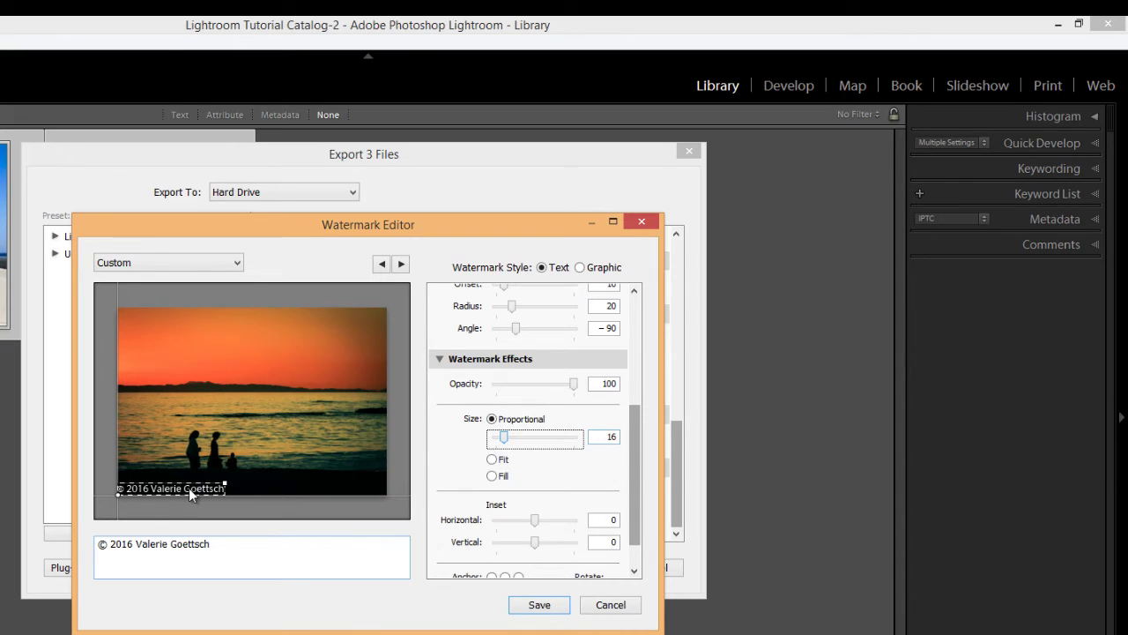
{"action": "left_click", "coordinate": [493, 460]}
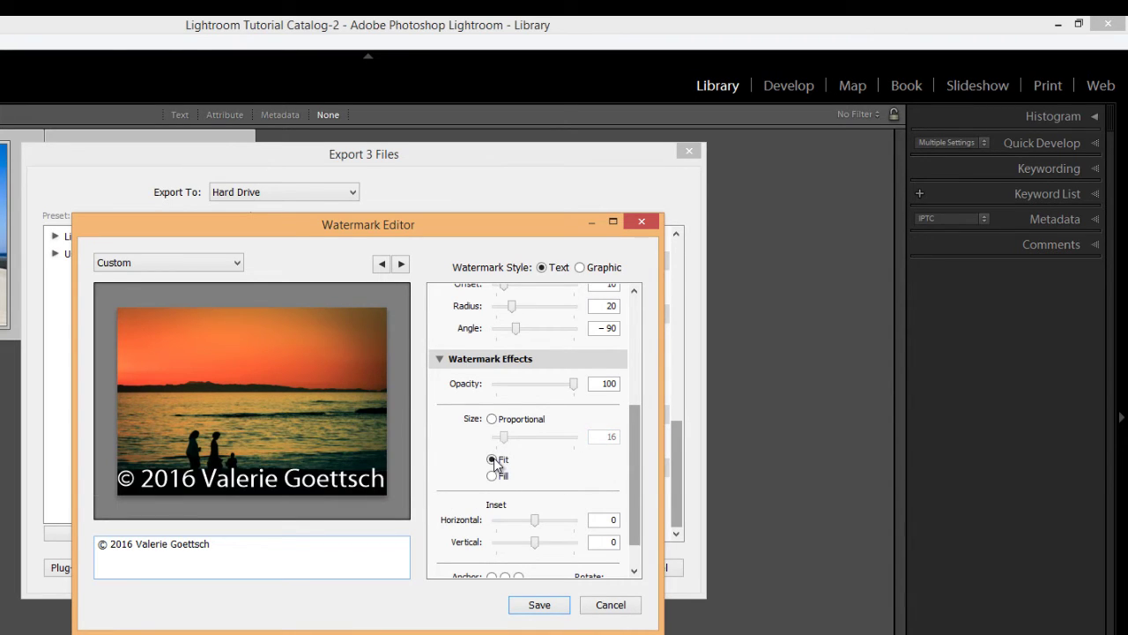
{"action": "left_click", "coordinate": [493, 476]}
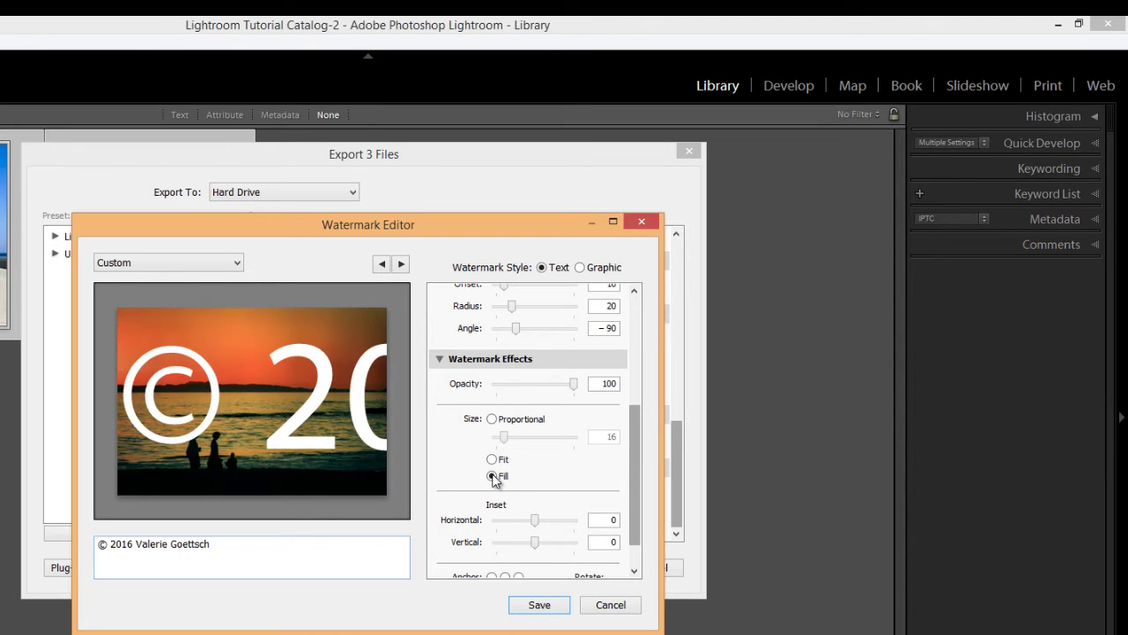
{"action": "left_click", "coordinate": [492, 419]}
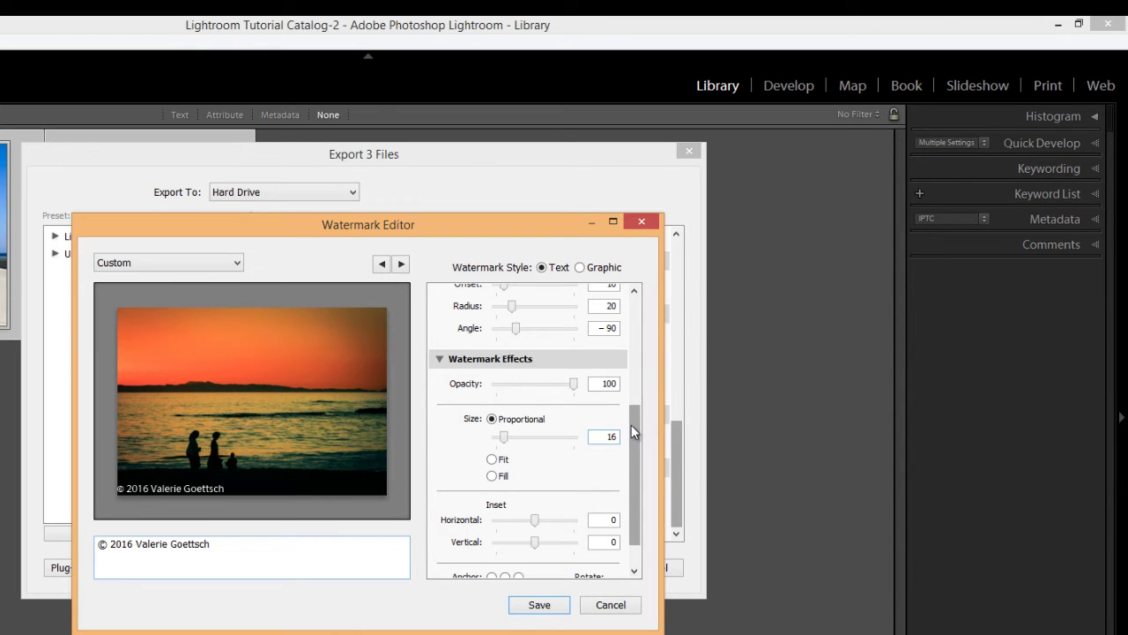
- Set the watermark inset to Horizontal 2 and Vertical 2
{"action": "left_click_drag", "start_coordinate": [633, 423], "coordinate": [638, 452]}
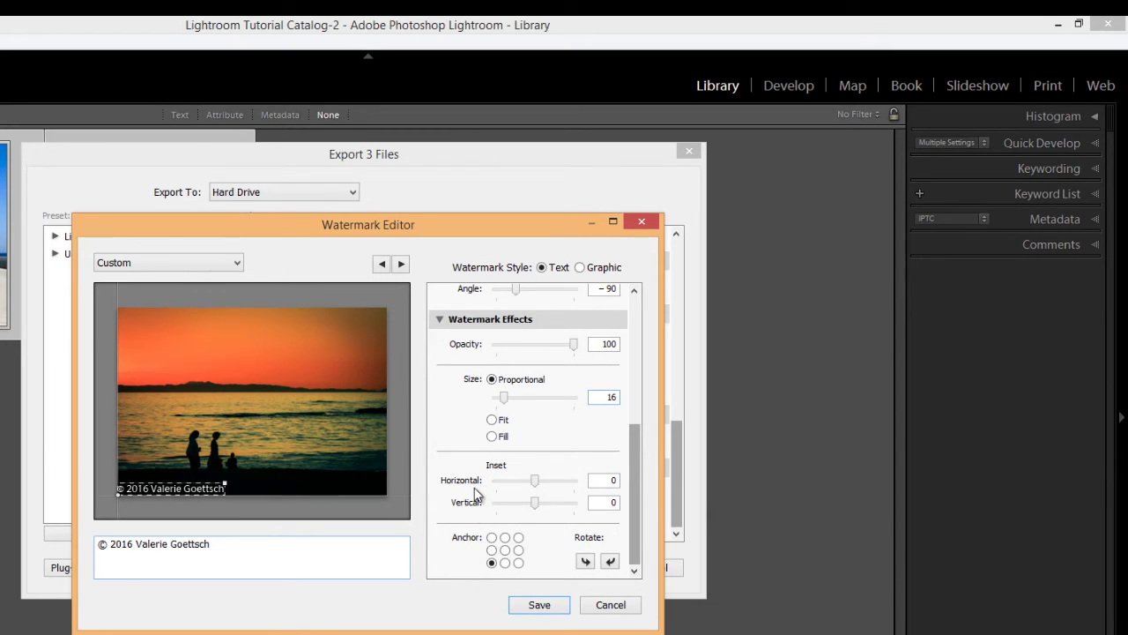
{"action": "left_click", "coordinate": [534, 480]}
{"action": "left_click_drag", "start_coordinate": [533, 480], "coordinate": [543, 484]}
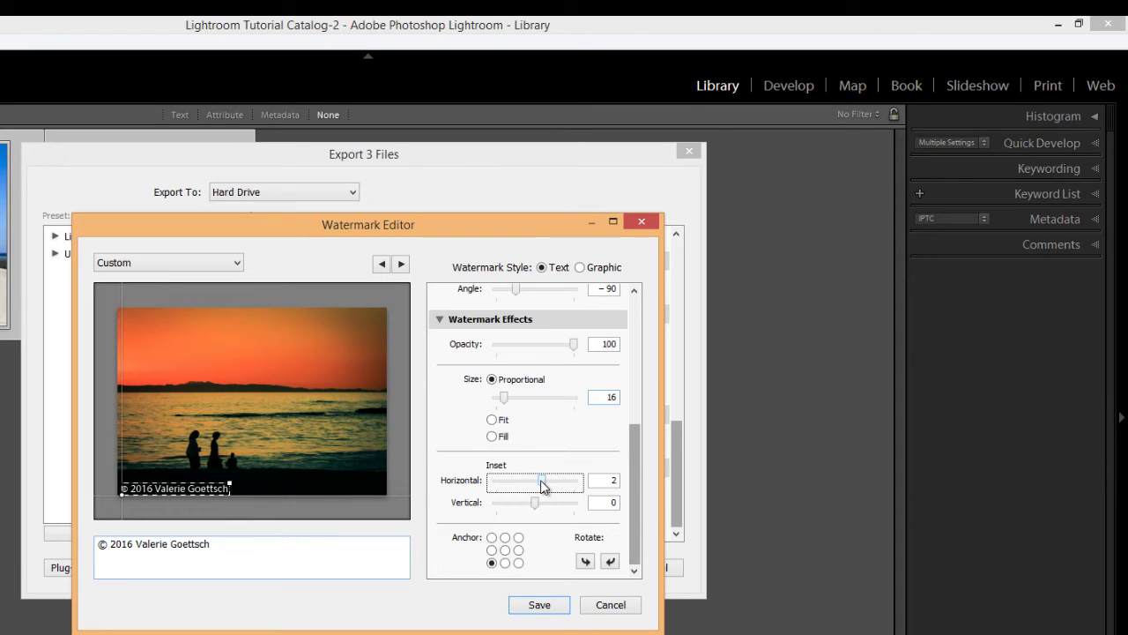
{"action": "left_click", "coordinate": [535, 508]}
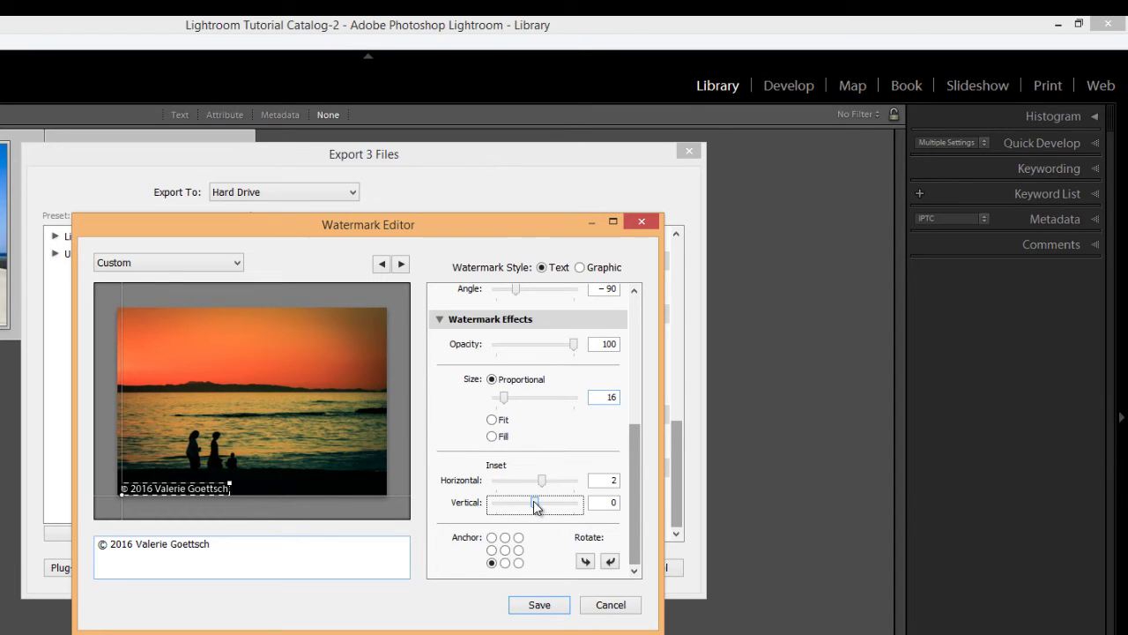
{"action": "left_click_drag", "start_coordinate": [535, 507], "coordinate": [542, 504]}
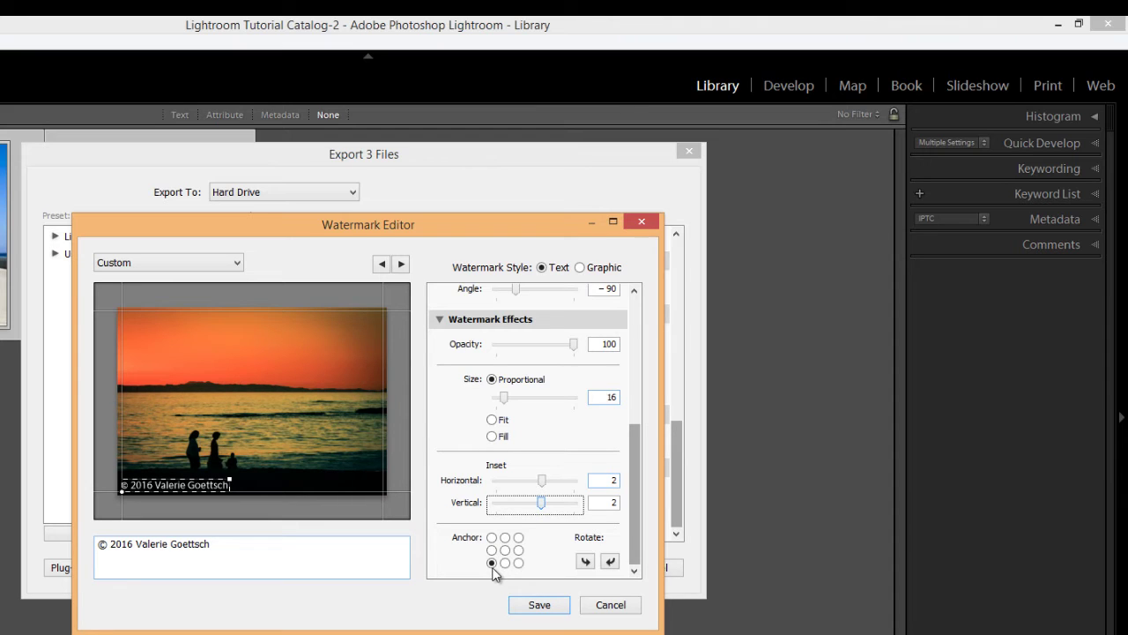
- Anchor the watermark at the bottom-right, keeping it horizontal after testing the rotate buttons
{"action": "left_click", "coordinate": [492, 537]}
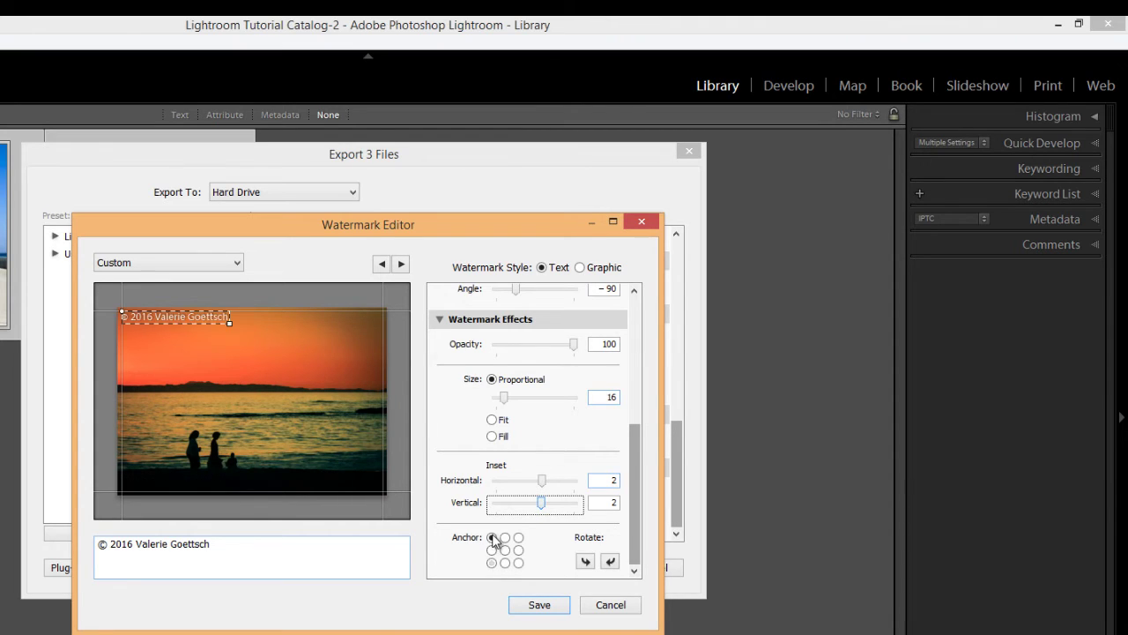
{"action": "left_click", "coordinate": [518, 564]}
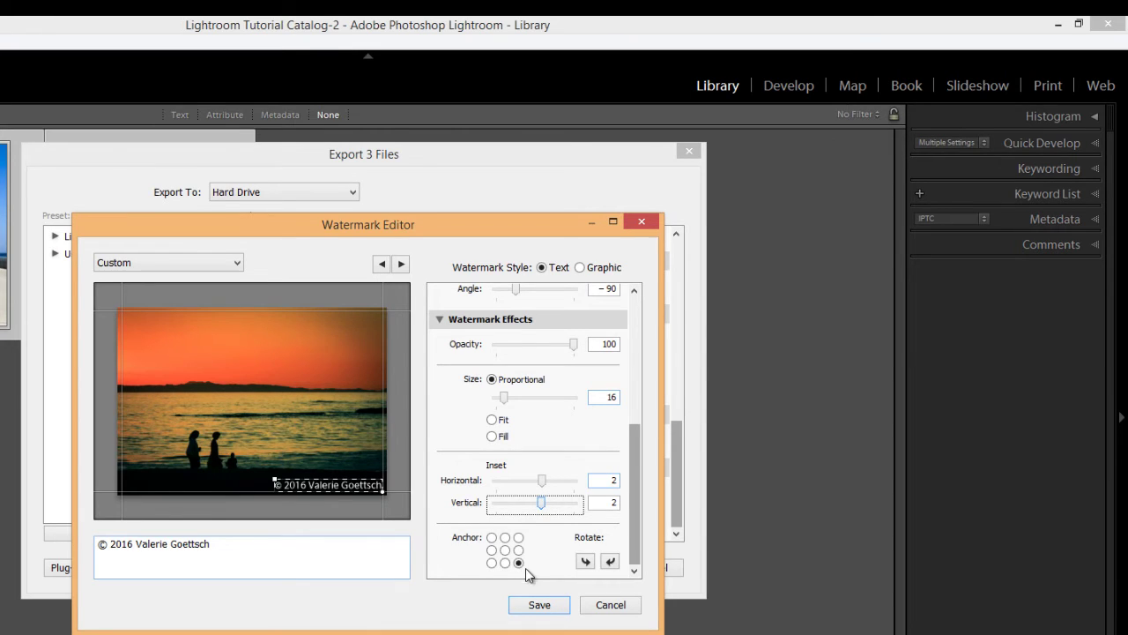
{"action": "left_click", "coordinate": [609, 561]}
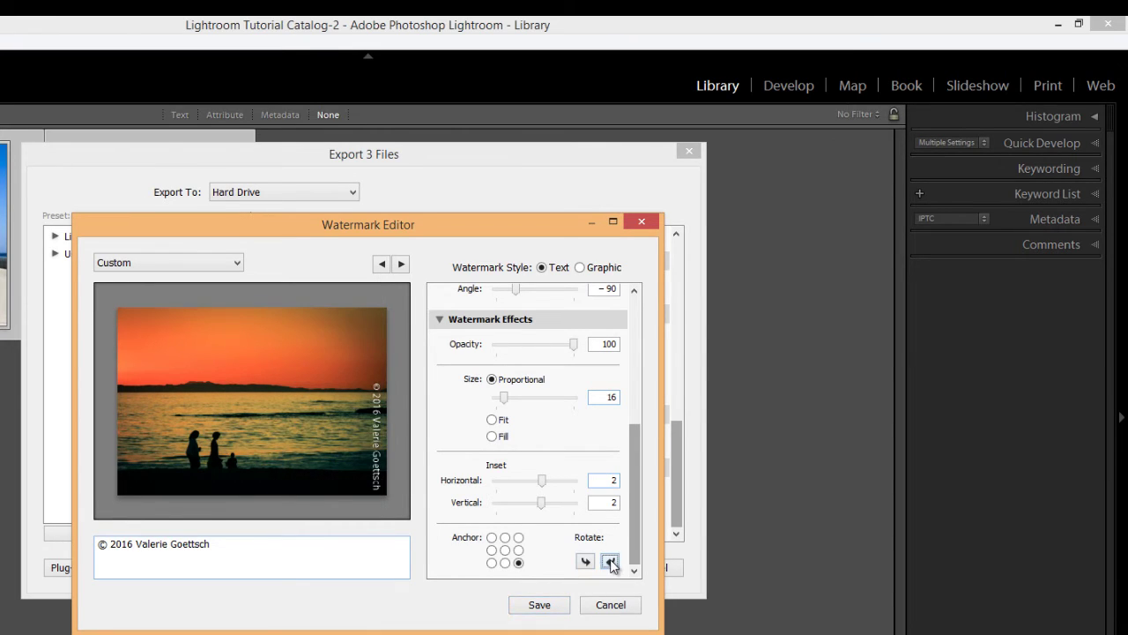
{"action": "left_click", "coordinate": [586, 562]}
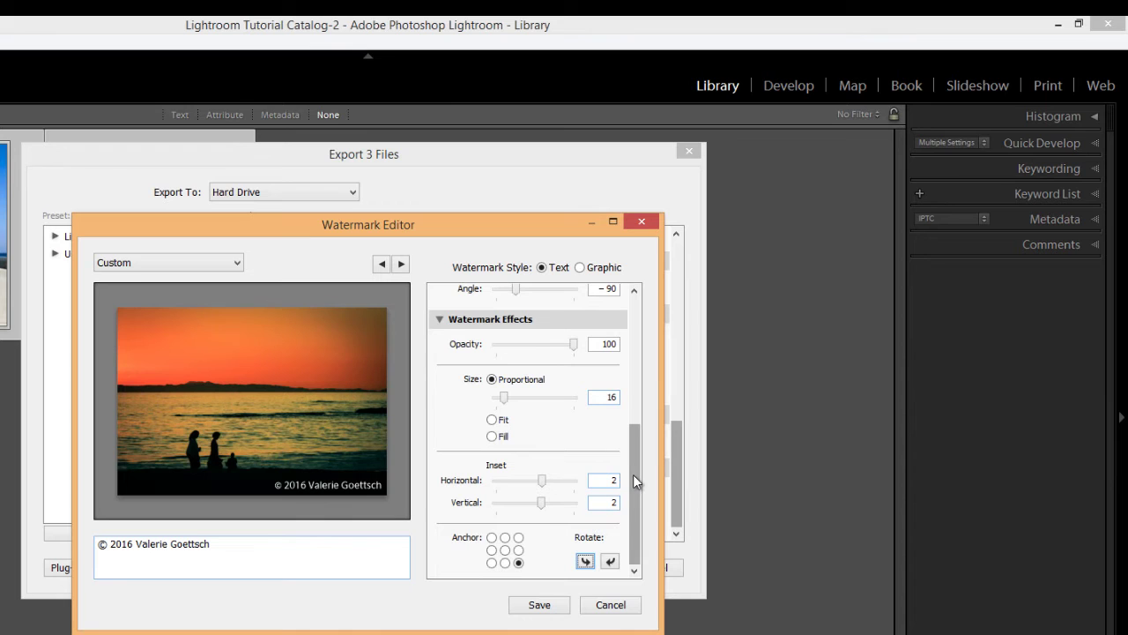
{"action": "left_click_drag", "start_coordinate": [633, 474], "coordinate": [670, 374]}
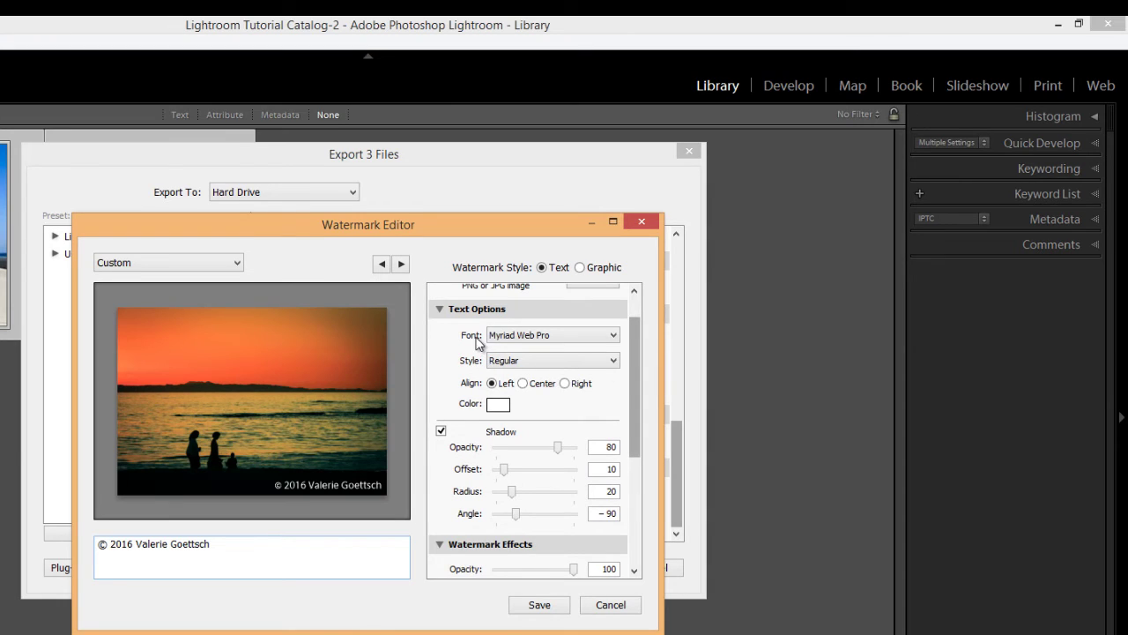
{"action": "left_click", "coordinate": [614, 336]}
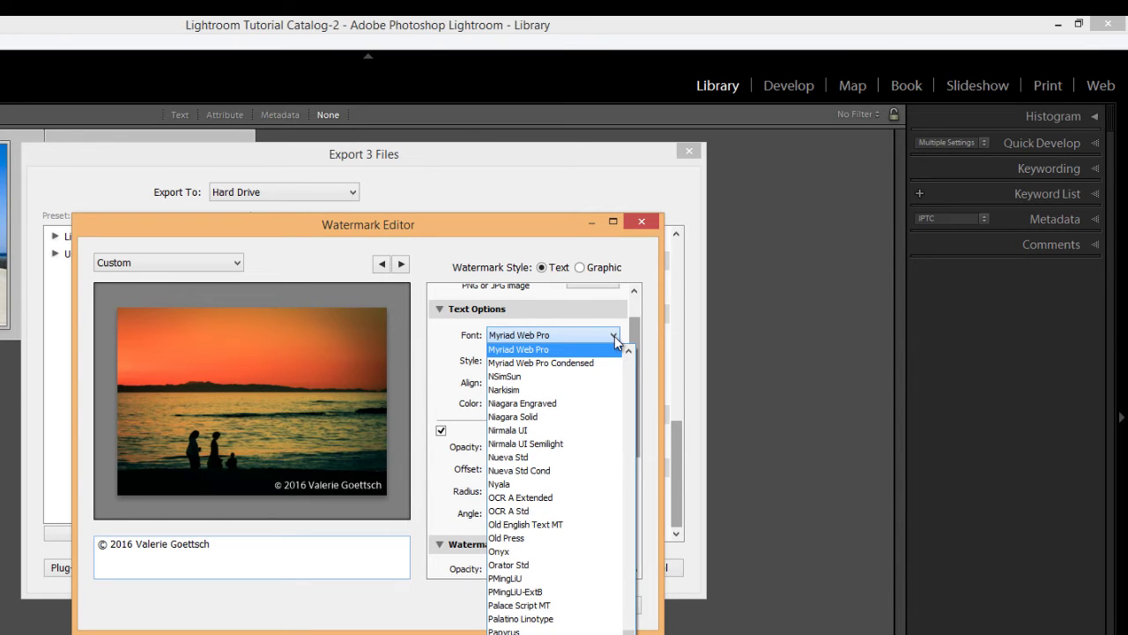
{"action": "left_click", "coordinate": [614, 336]}
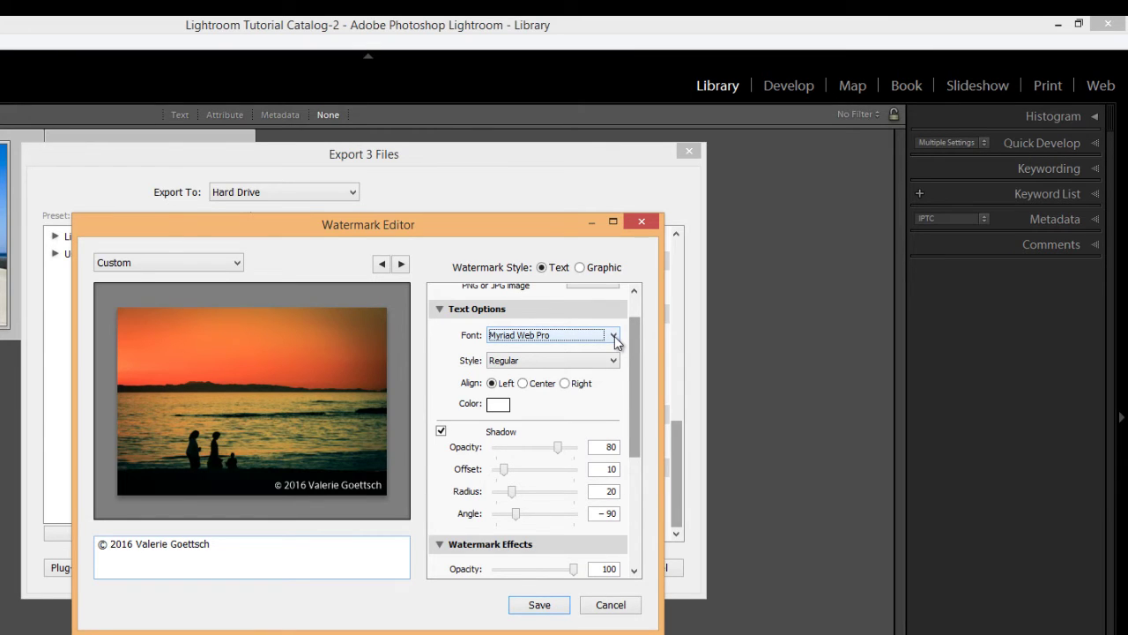
{"action": "left_click", "coordinate": [615, 361]}
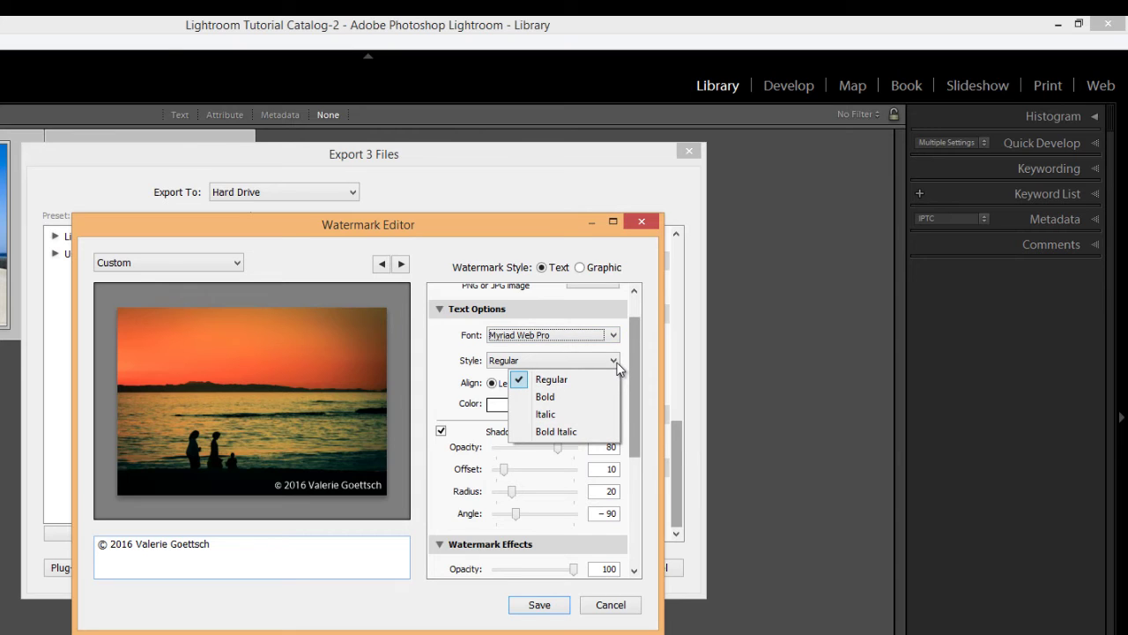
{"action": "left_click", "coordinate": [626, 391]}
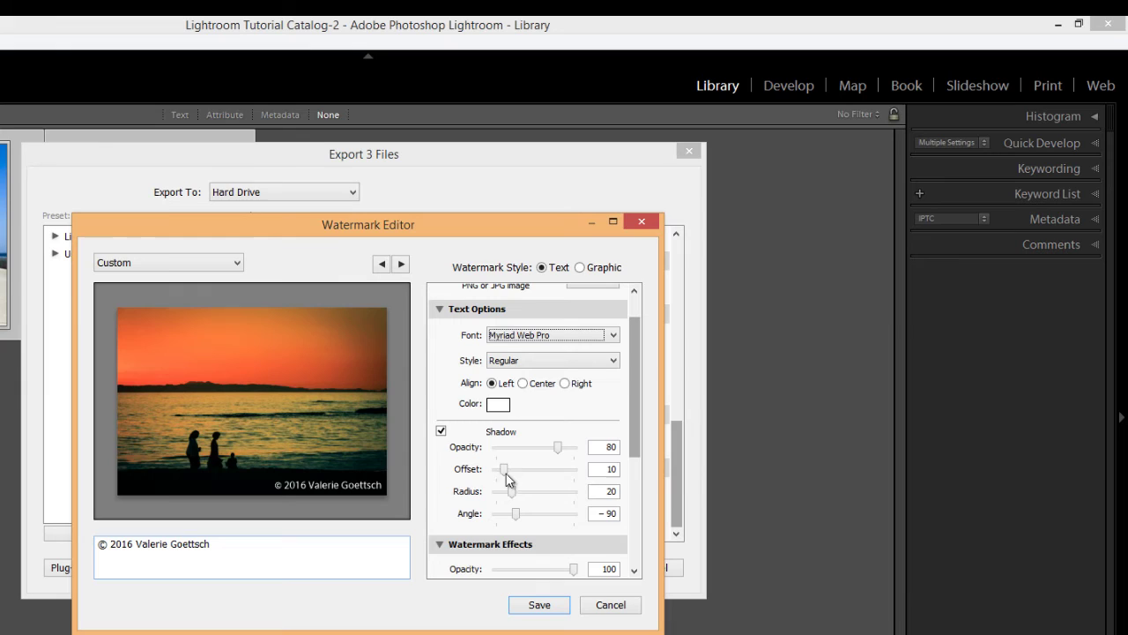
- Turn off the watermark shadow, check it on all three previews, and anchor it bottom-left
{"action": "left_click", "coordinate": [441, 432]}
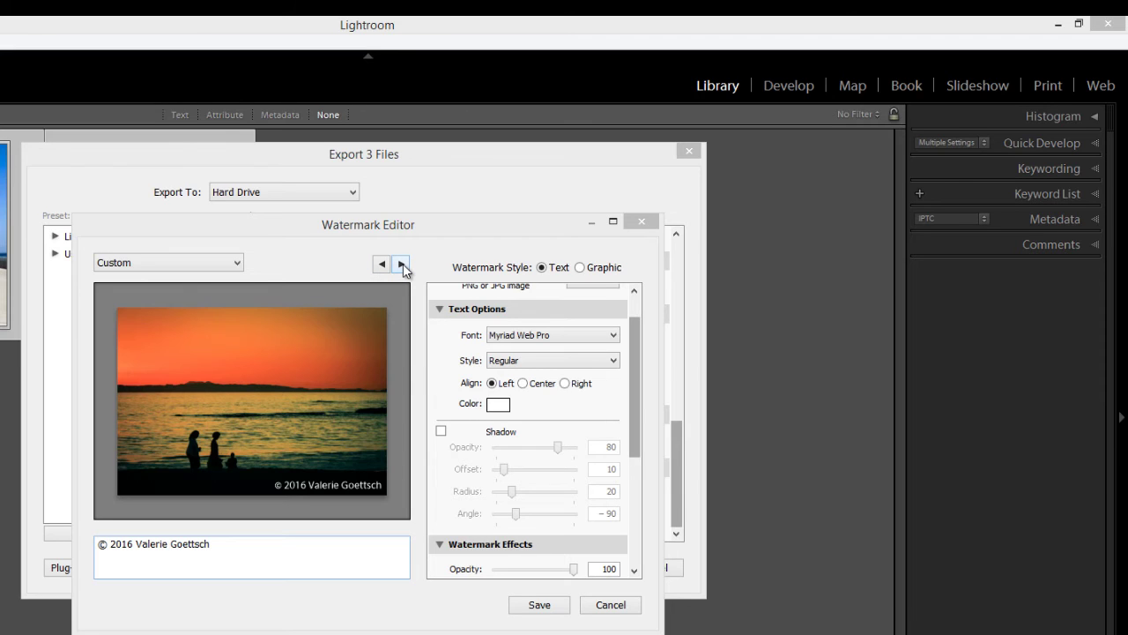
{"action": "left_click", "coordinate": [401, 264]}
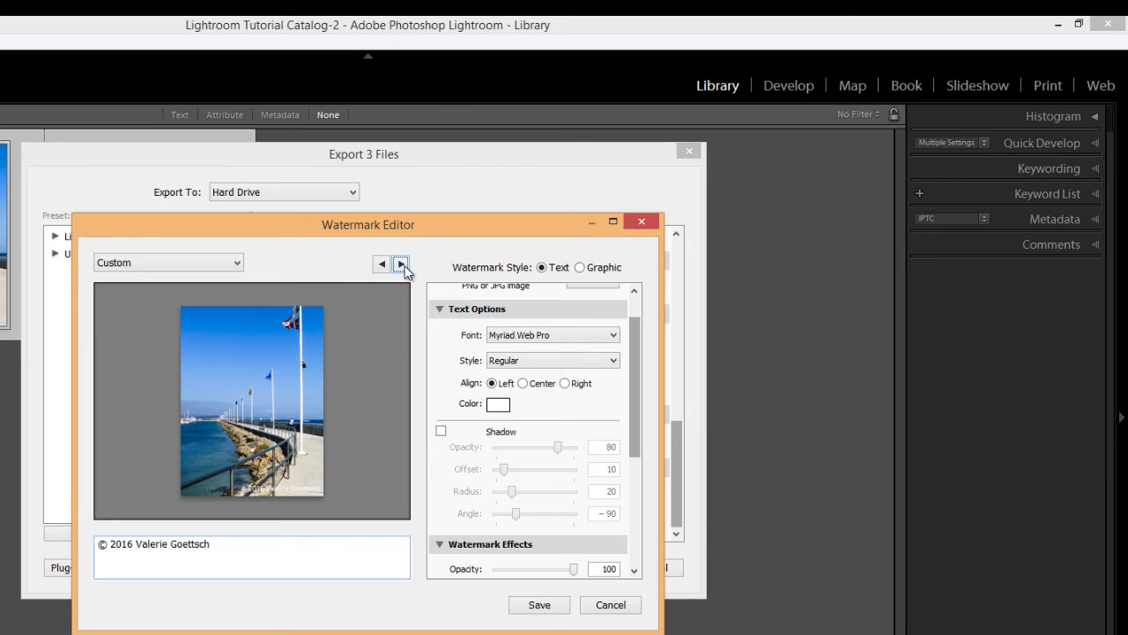
{"action": "left_click", "coordinate": [401, 266]}
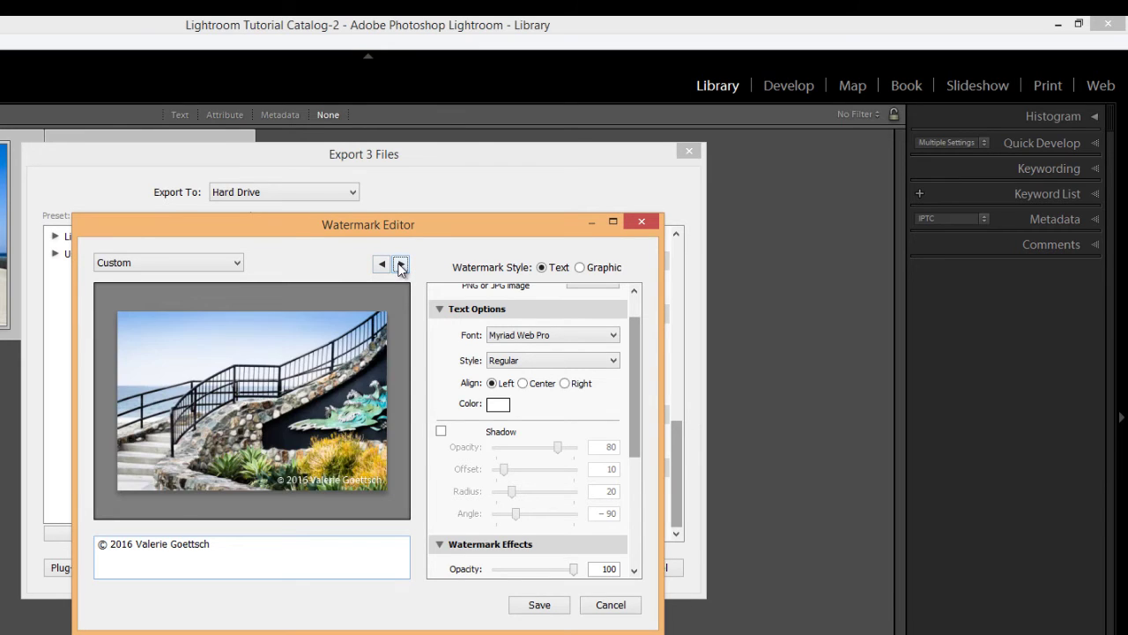
{"action": "left_click", "coordinate": [381, 266]}
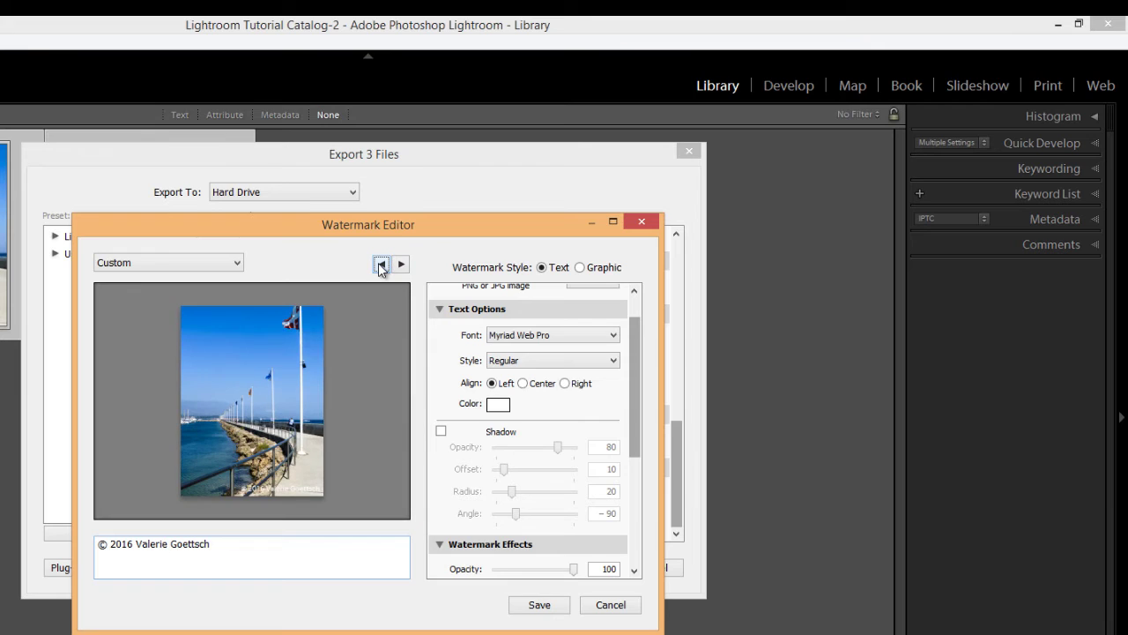
{"action": "left_click", "coordinate": [382, 265]}
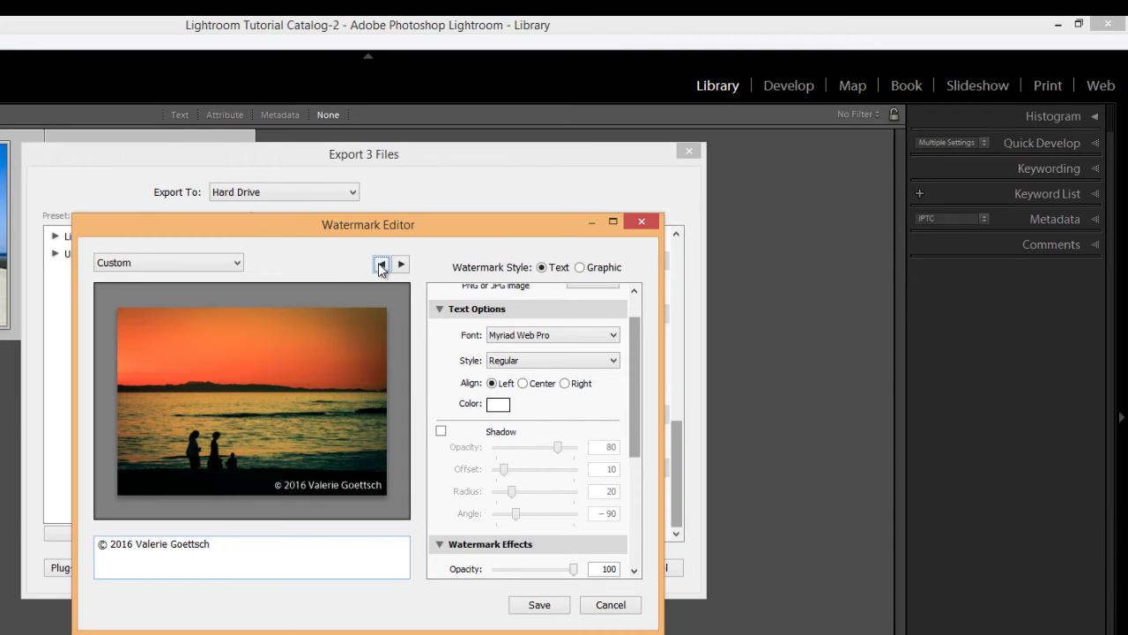
{"action": "left_click_drag", "start_coordinate": [638, 327], "coordinate": [627, 455]}
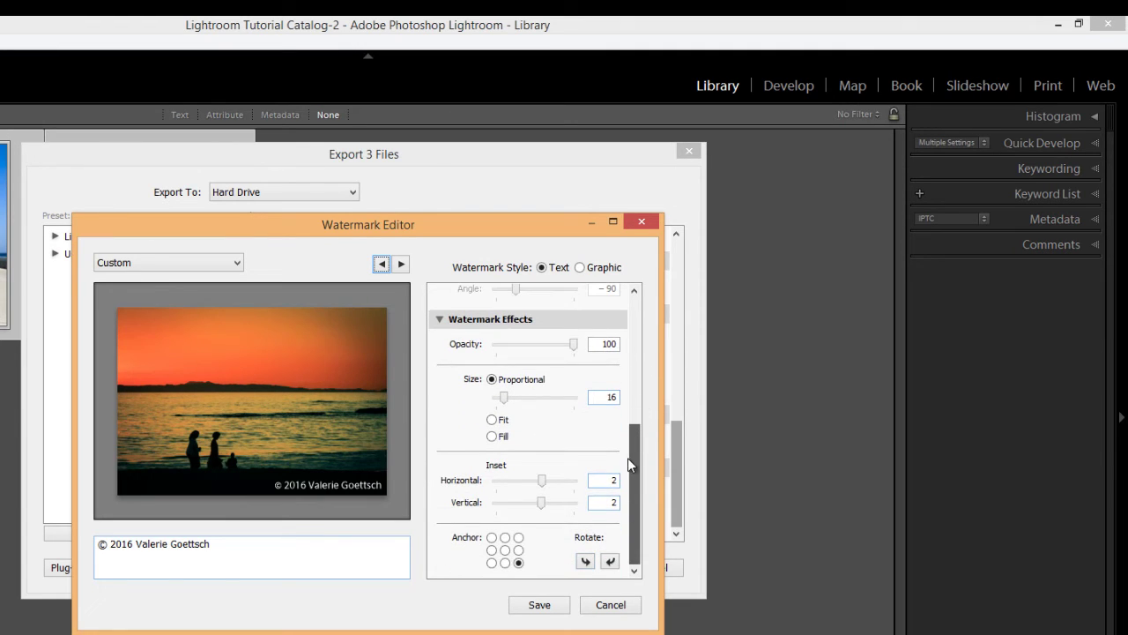
{"action": "left_click", "coordinate": [492, 563]}
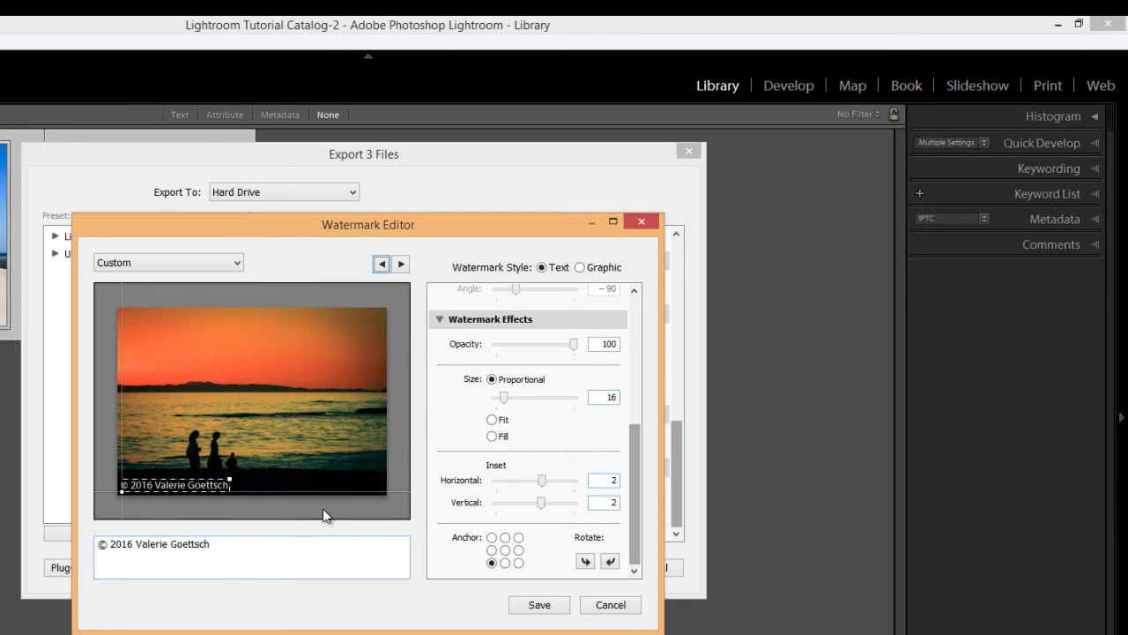
- Save the watermark settings as a preset named '2016 bottom left'
{"action": "left_click", "coordinate": [538, 605]}
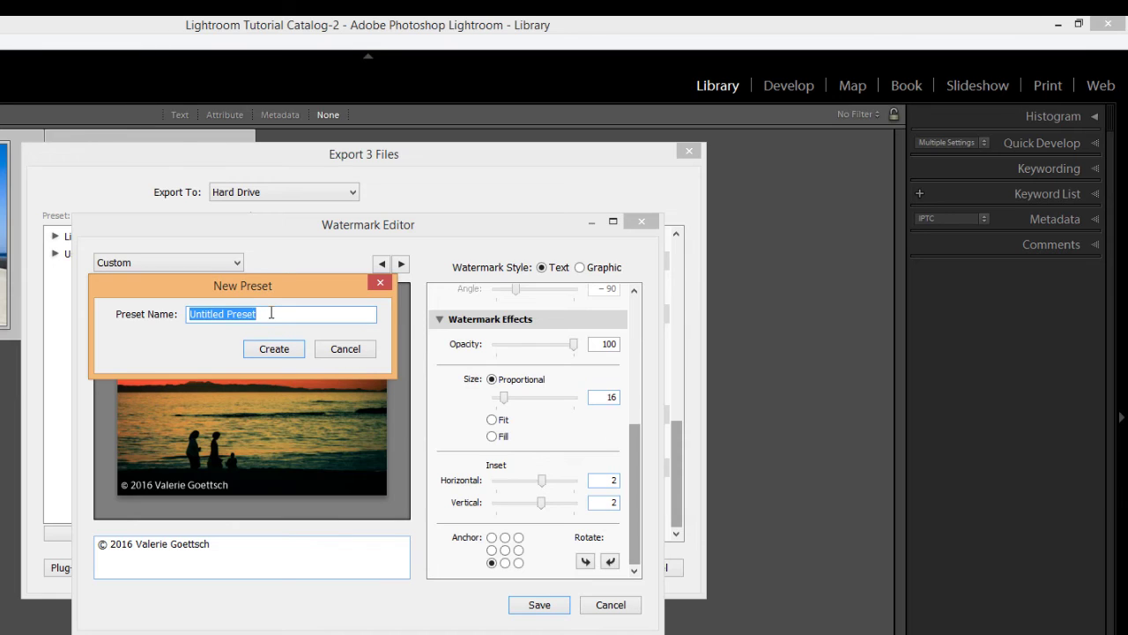
{"action": "type", "text": "2016 "}
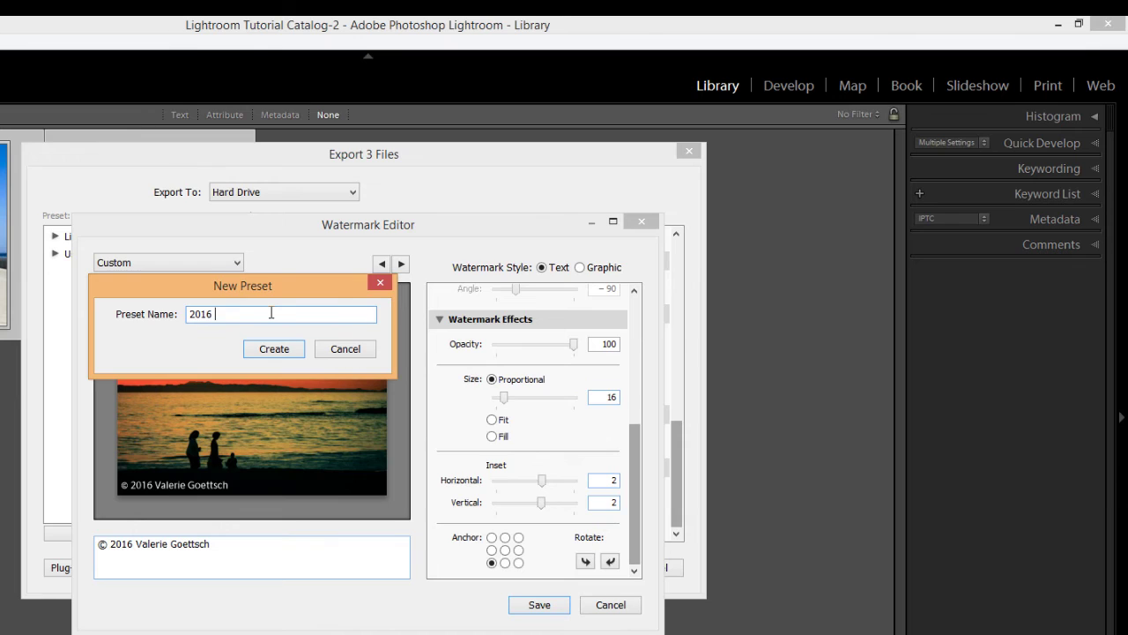
{"action": "type", "text": "bottom left"}
{"action": "left_click", "coordinate": [274, 349]}
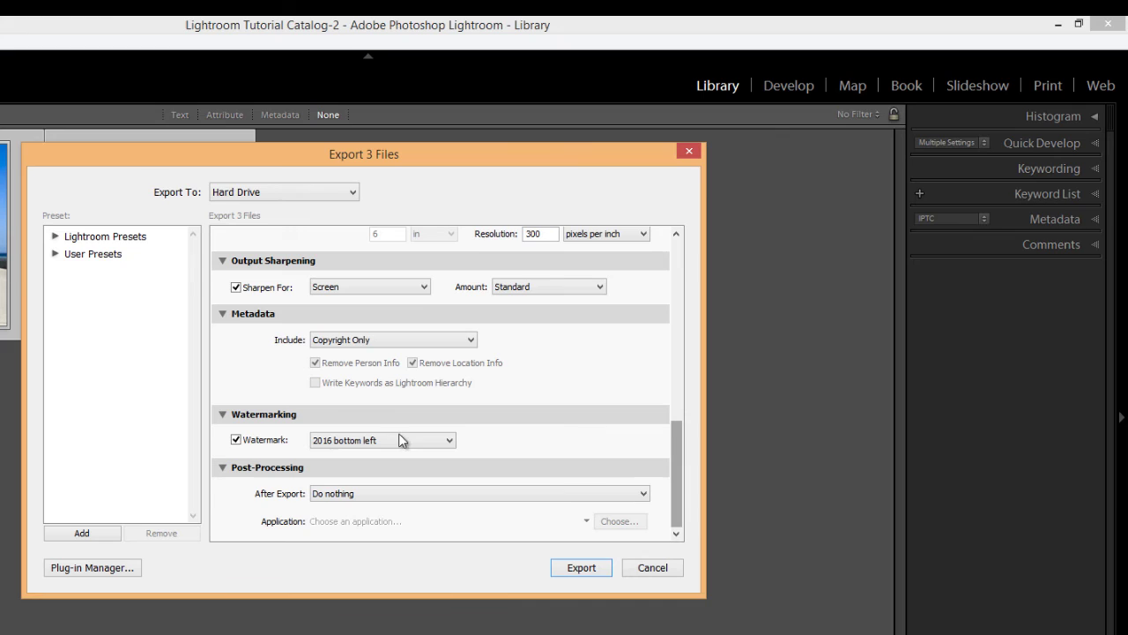
- Confirm '2016 bottom left' as the chosen watermark and export the three photos
{"action": "left_click", "coordinate": [447, 444]}
{"action": "left_click", "coordinate": [487, 449]}
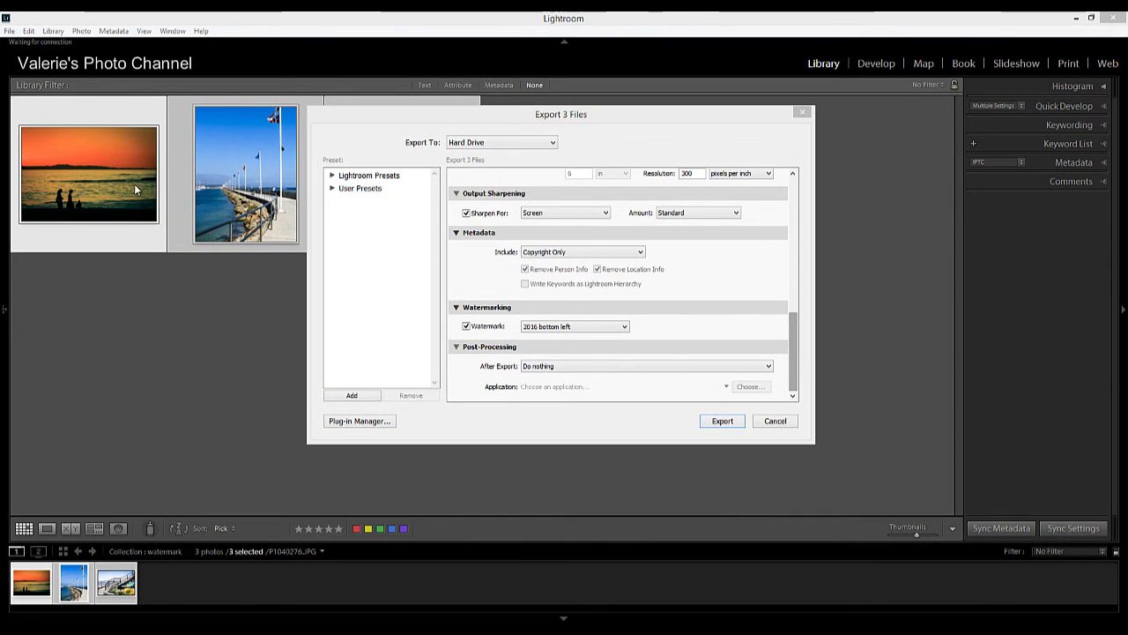
{"action": "left_click", "coordinate": [723, 421]}
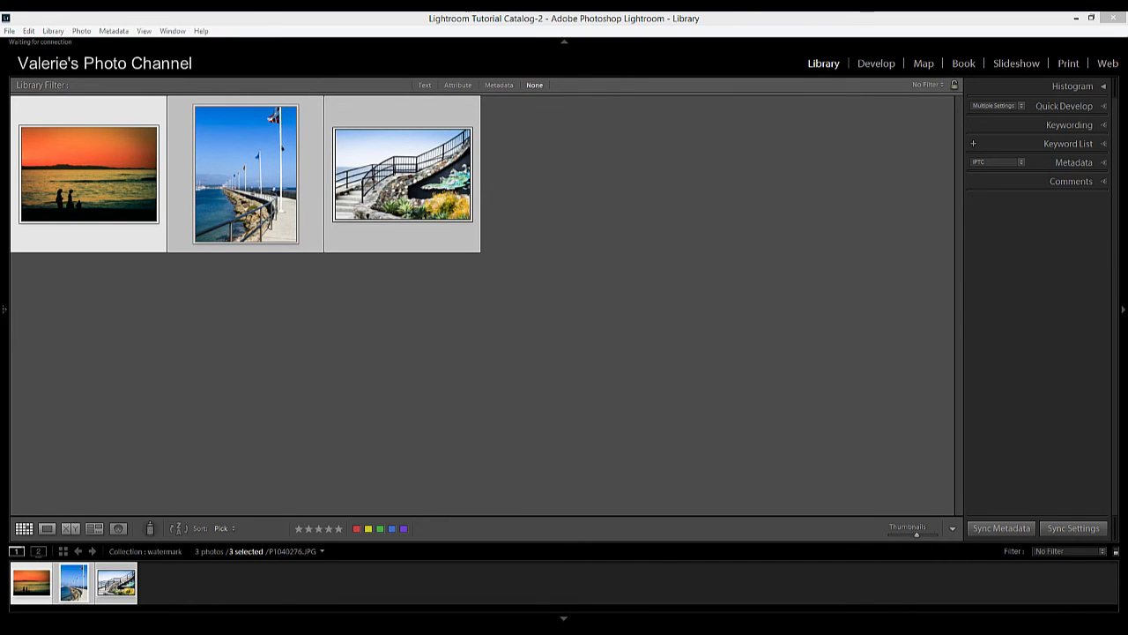
- Inspect exported watermark-1 and watermark-2 in Windows Photo Viewer, then close both viewer windows
{"action": "mouse_move", "coordinate": [340, 628]}
{"action": "left_click", "coordinate": [394, 573]}
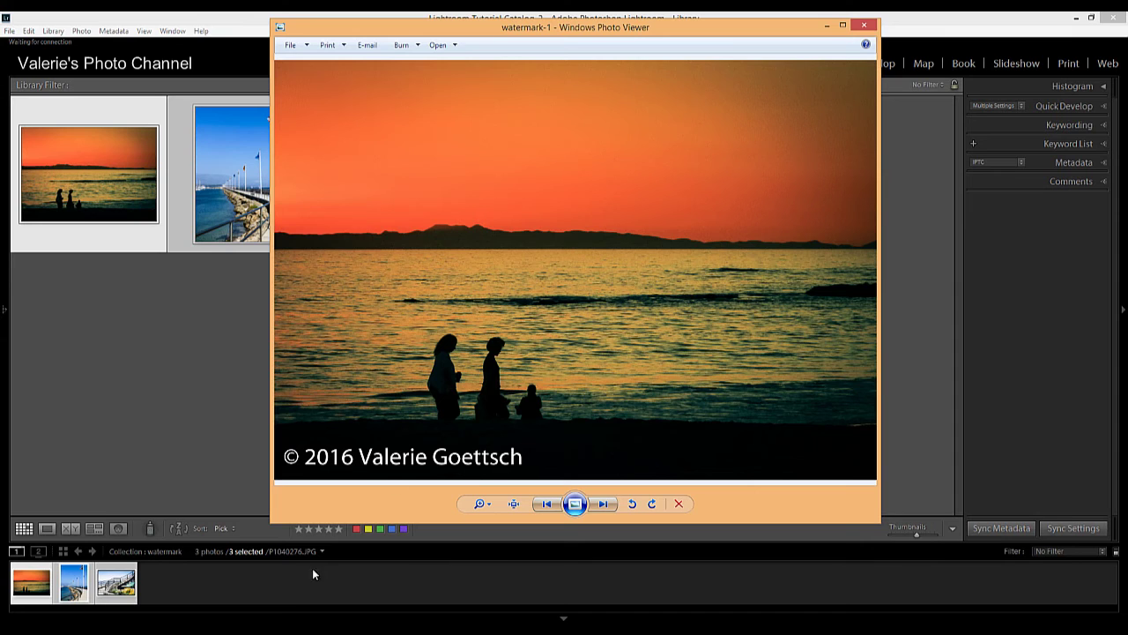
{"action": "mouse_move", "coordinate": [339, 627]}
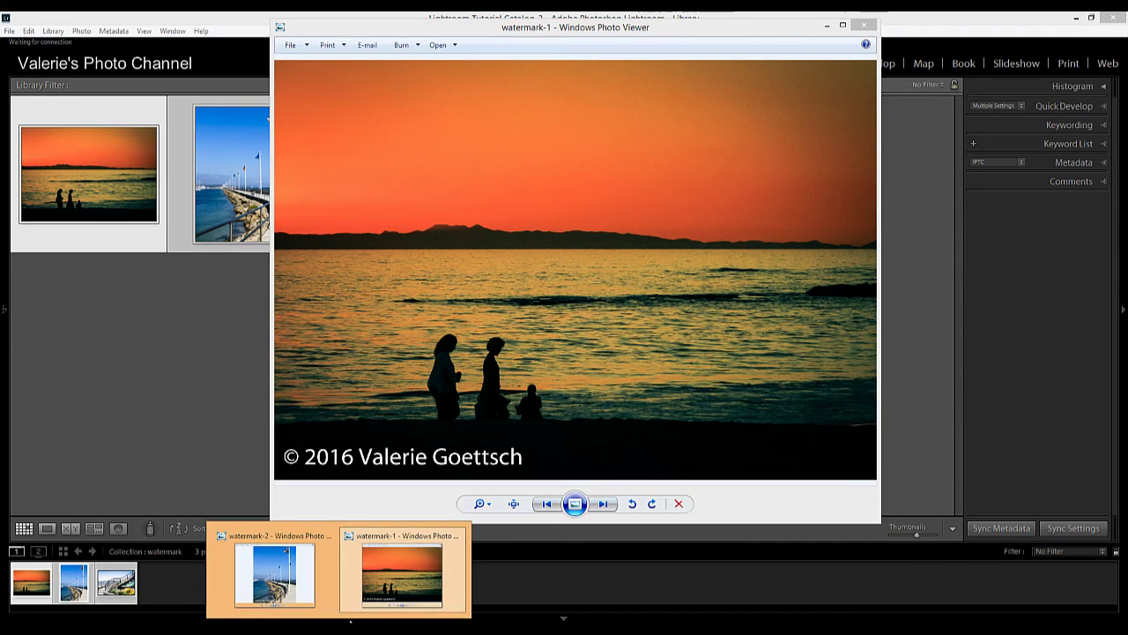
{"action": "left_click", "coordinate": [282, 582]}
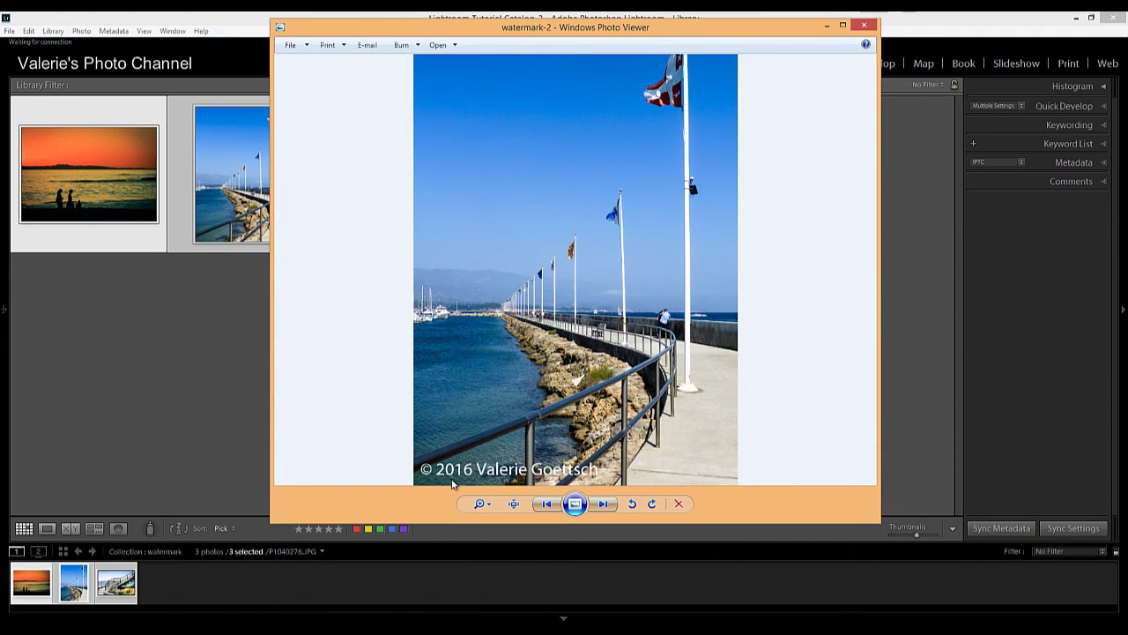
{"action": "left_click", "coordinate": [865, 27]}
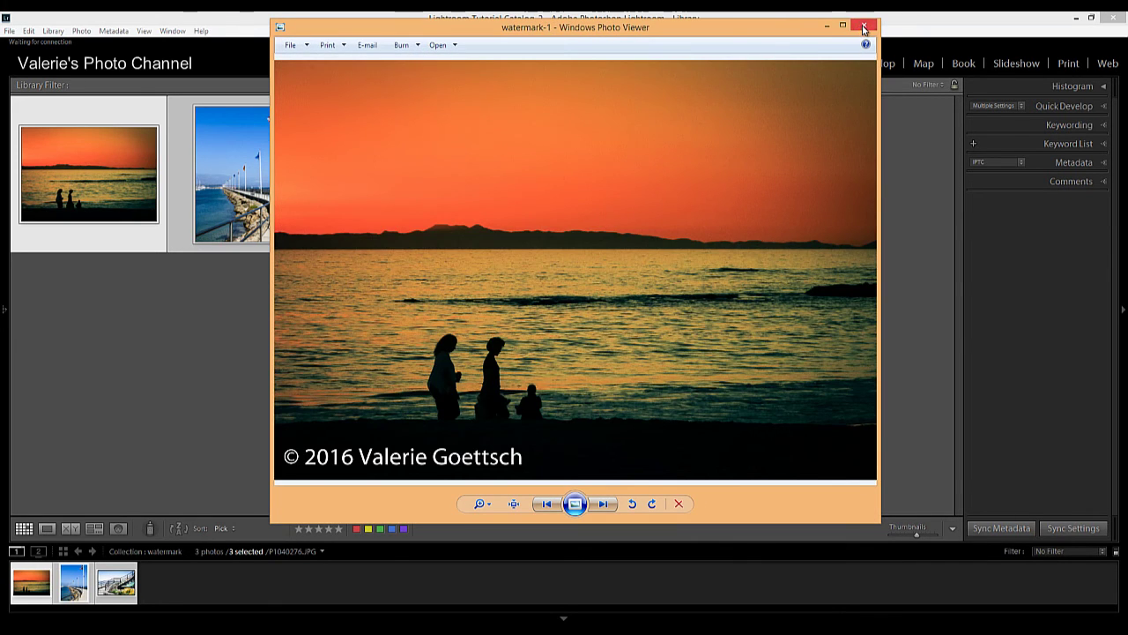
{"action": "left_click", "coordinate": [863, 27]}
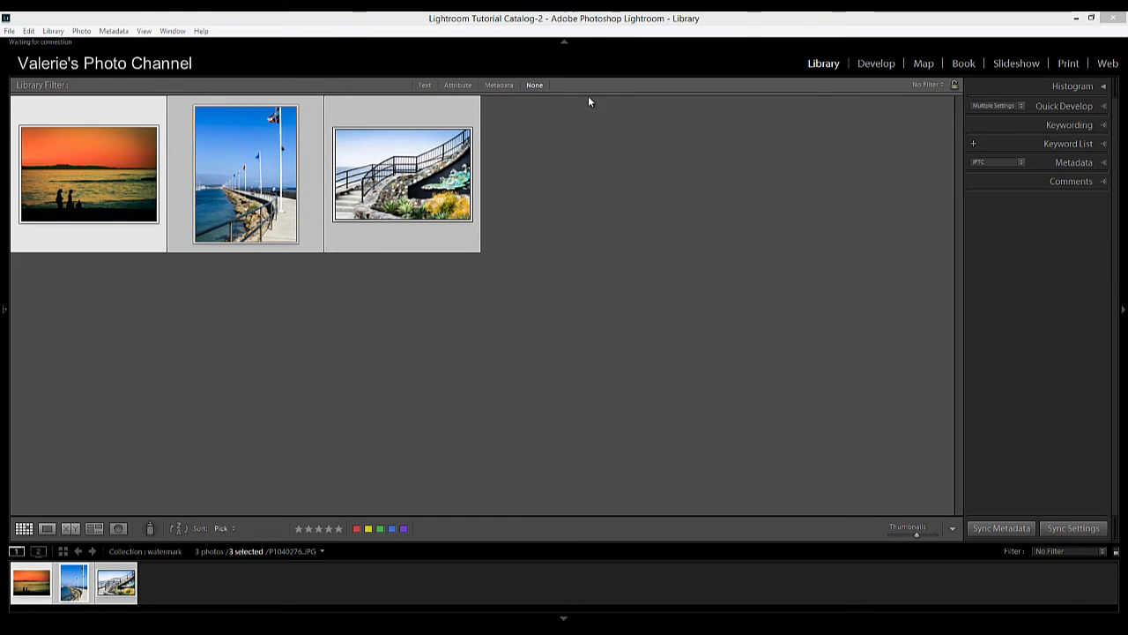
- Reopen the Export 3 Files dialog and list the watermark presets under Watermarking
{"action": "right_click", "coordinate": [442, 208]}
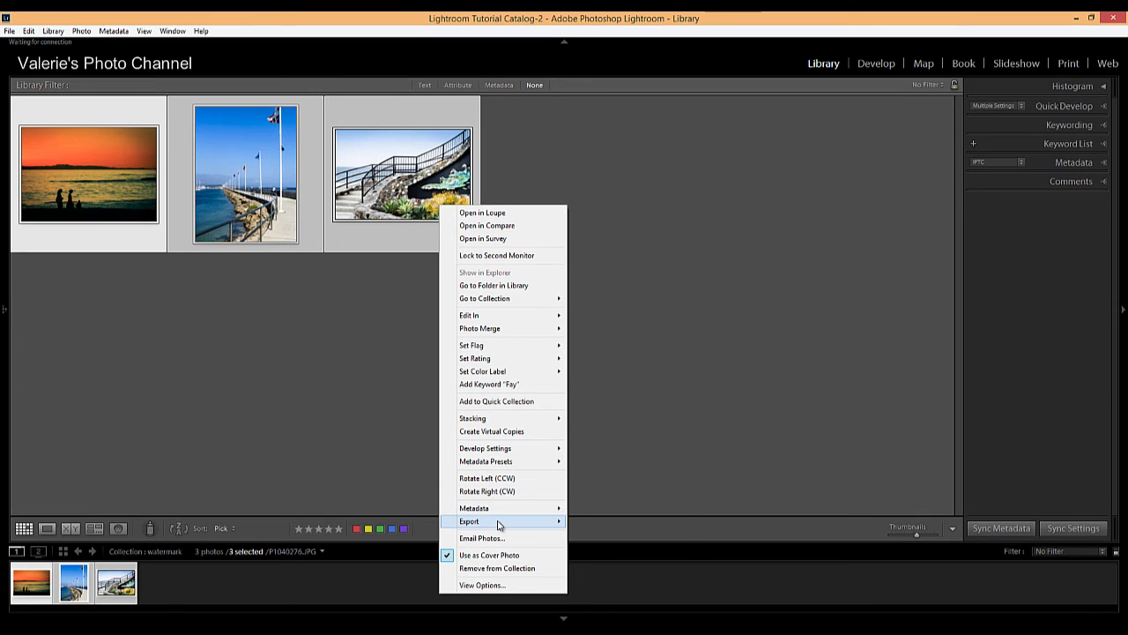
{"action": "mouse_move", "coordinate": [507, 522]}
{"action": "left_click", "coordinate": [622, 522]}
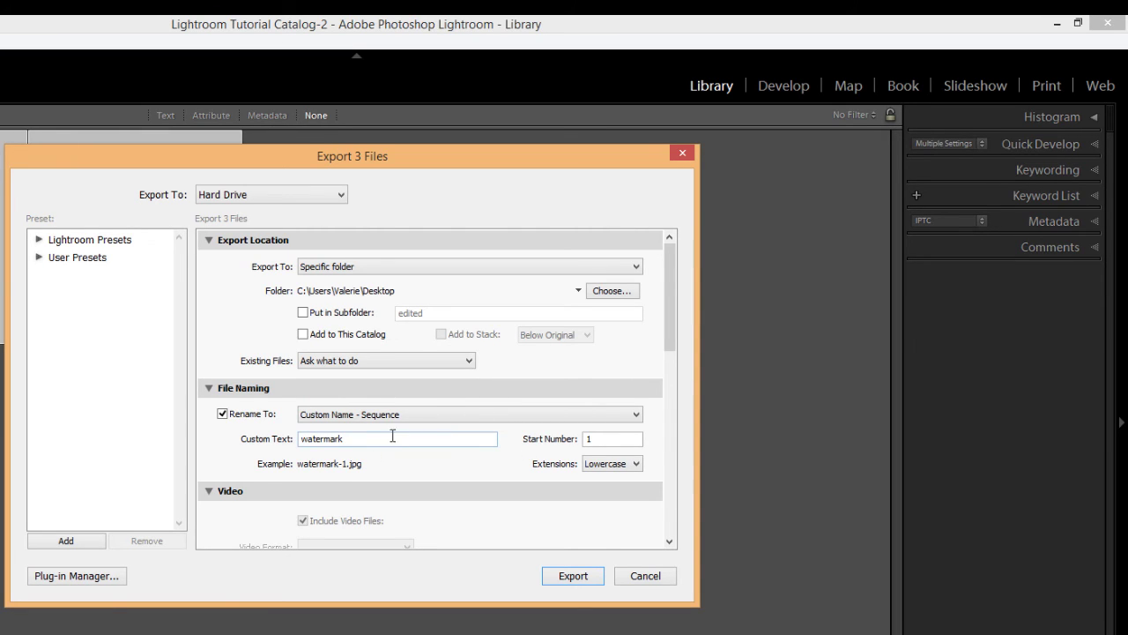
{"action": "left_click_drag", "start_coordinate": [677, 312], "coordinate": [695, 480]}
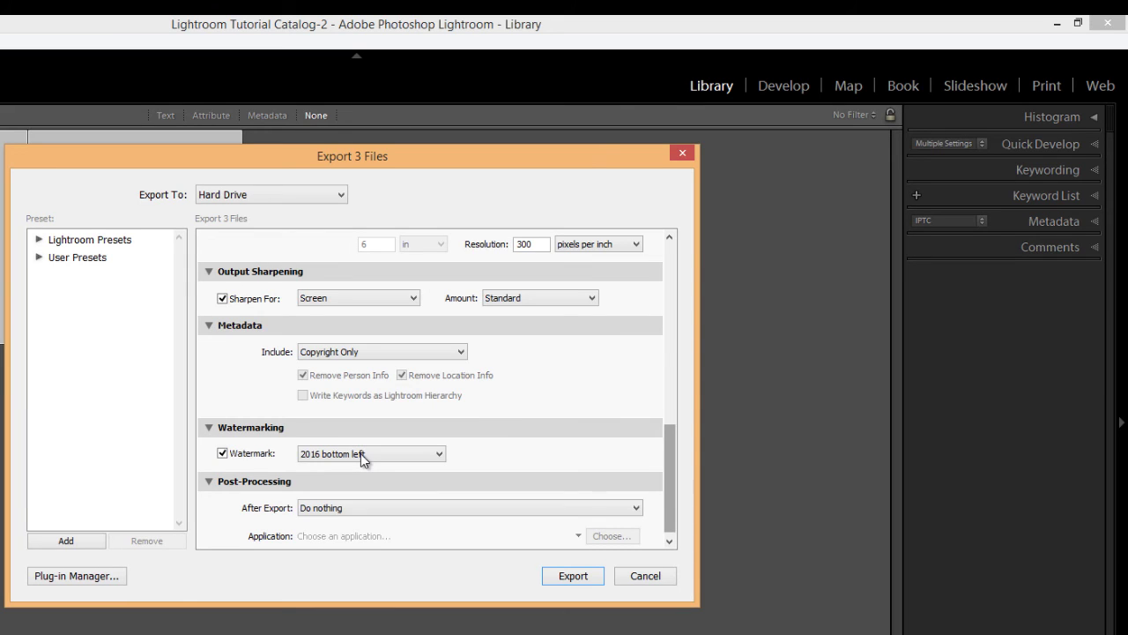
{"action": "left_click", "coordinate": [438, 454]}
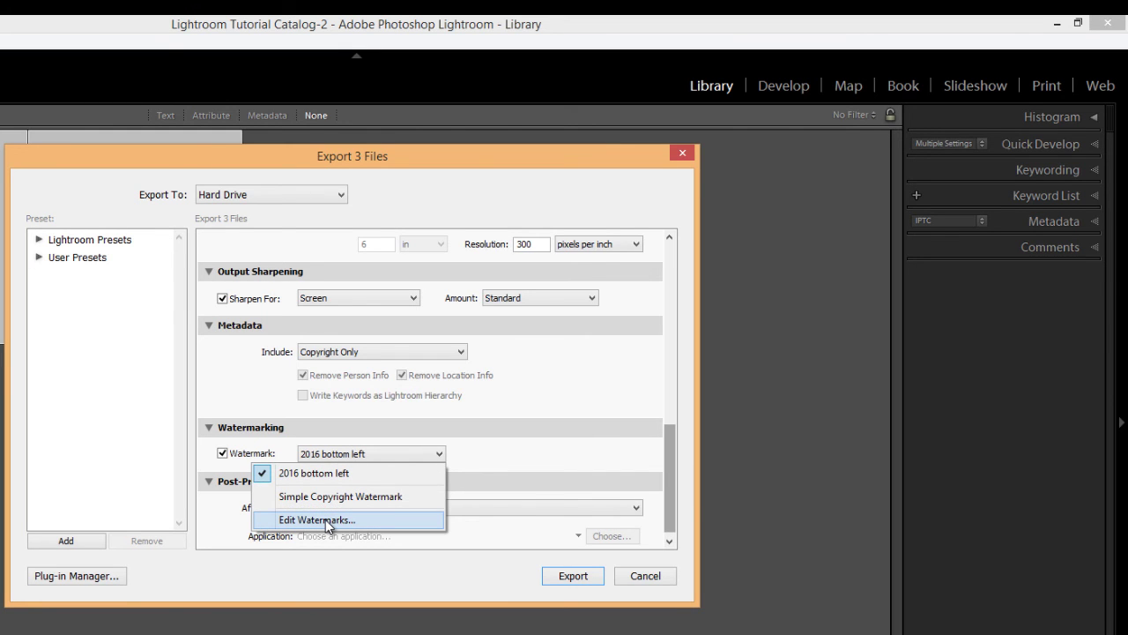
- Open the '2016 bottom left' preset in the Watermark Editor and review its options unchanged
{"action": "left_click", "coordinate": [325, 520]}
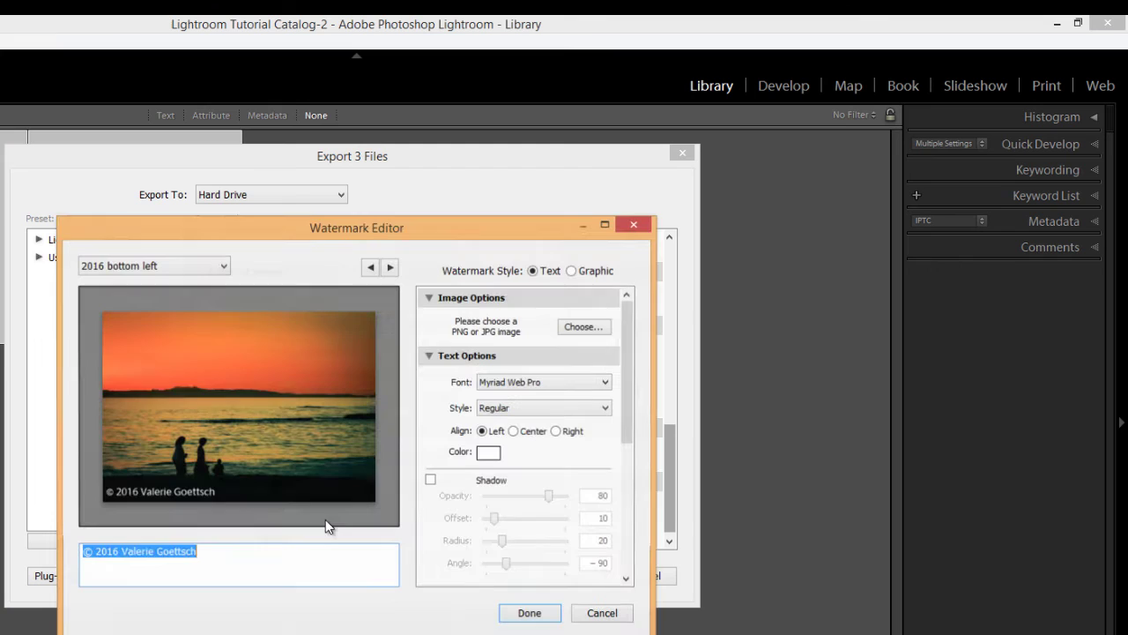
{"action": "left_click", "coordinate": [223, 266]}
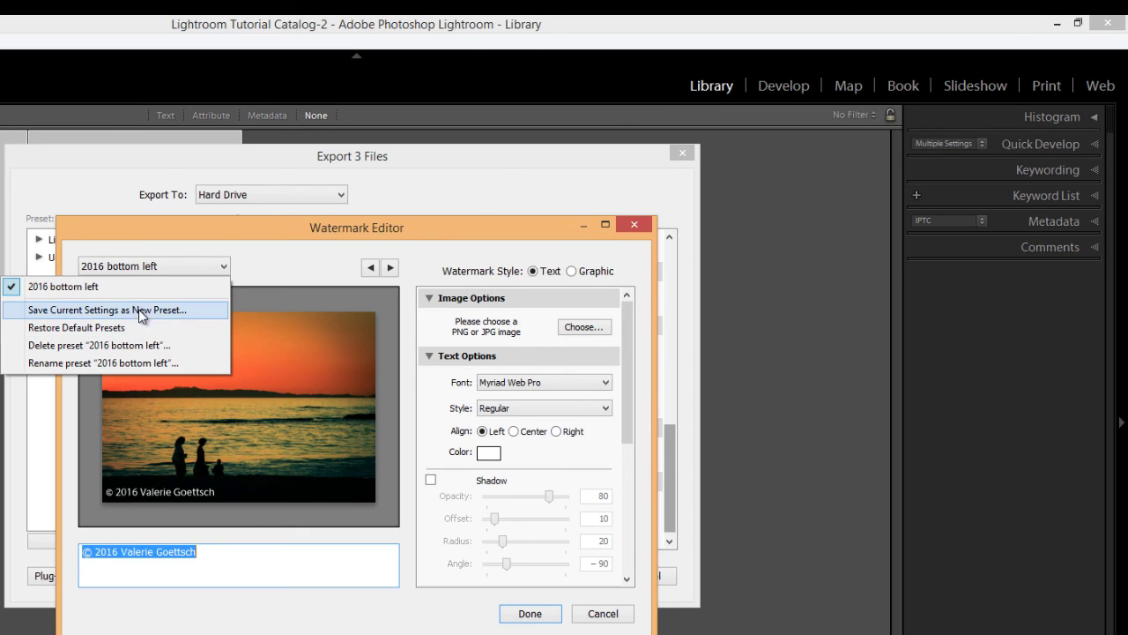
{"action": "left_click", "coordinate": [311, 258]}
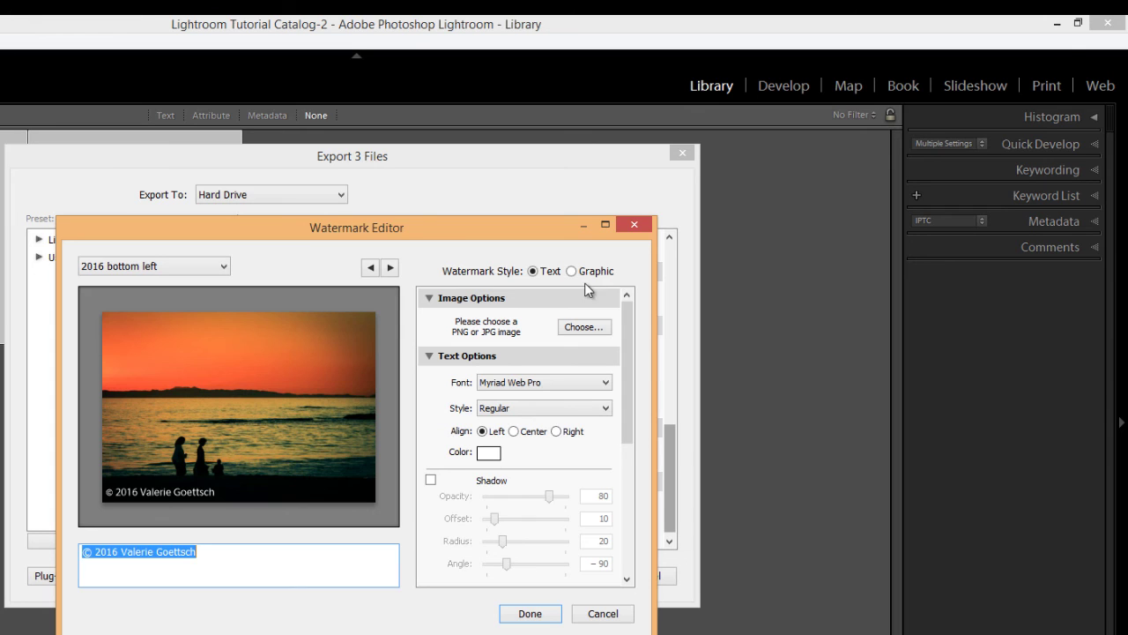
{"action": "left_click_drag", "start_coordinate": [631, 336], "coordinate": [631, 294]}
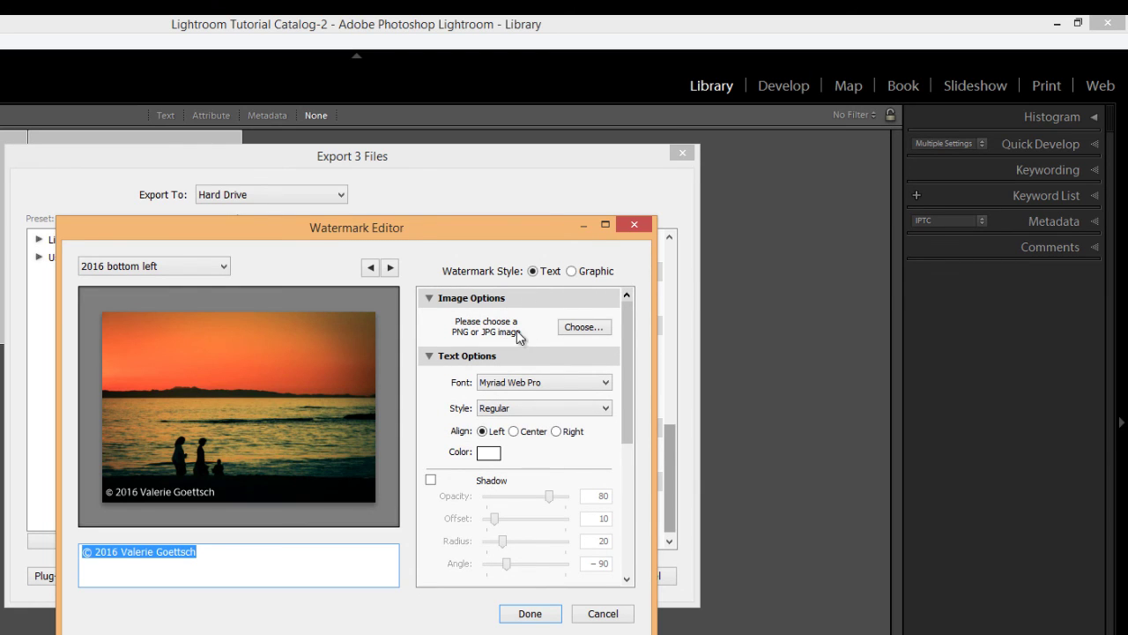
{"action": "left_click_drag", "start_coordinate": [629, 359], "coordinate": [652, 490]}
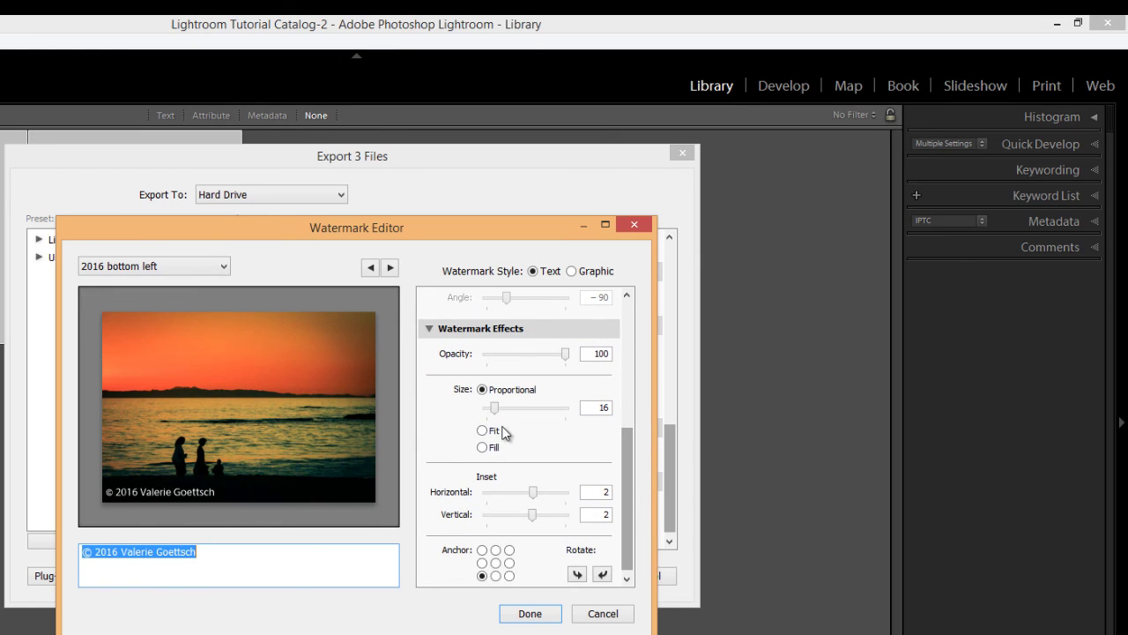